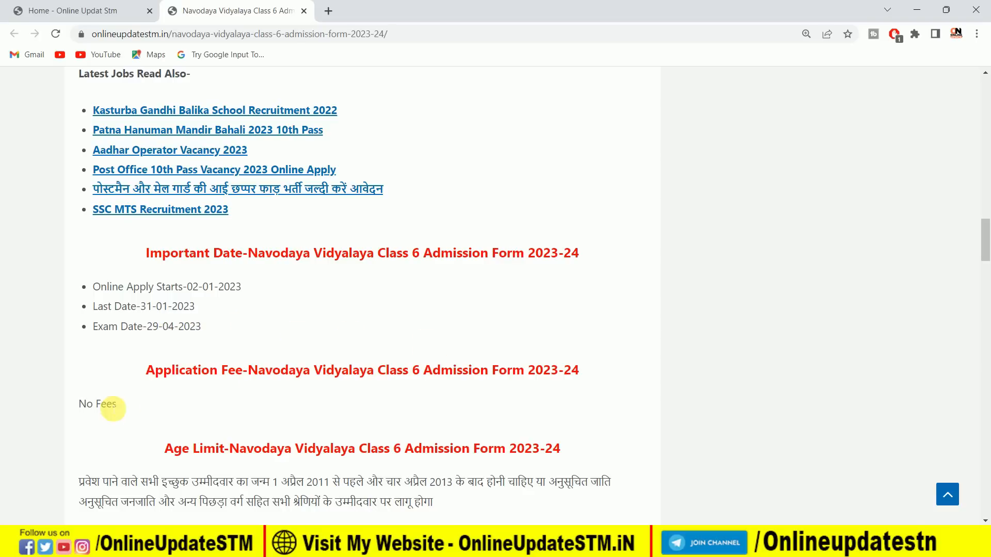
Review the article's age limit, eligibility, required documents, application instructions and important links for the Navodaya Class 6 admission form.
scroll(361, 375, down, 2)
scroll(347, 372, down, 2)
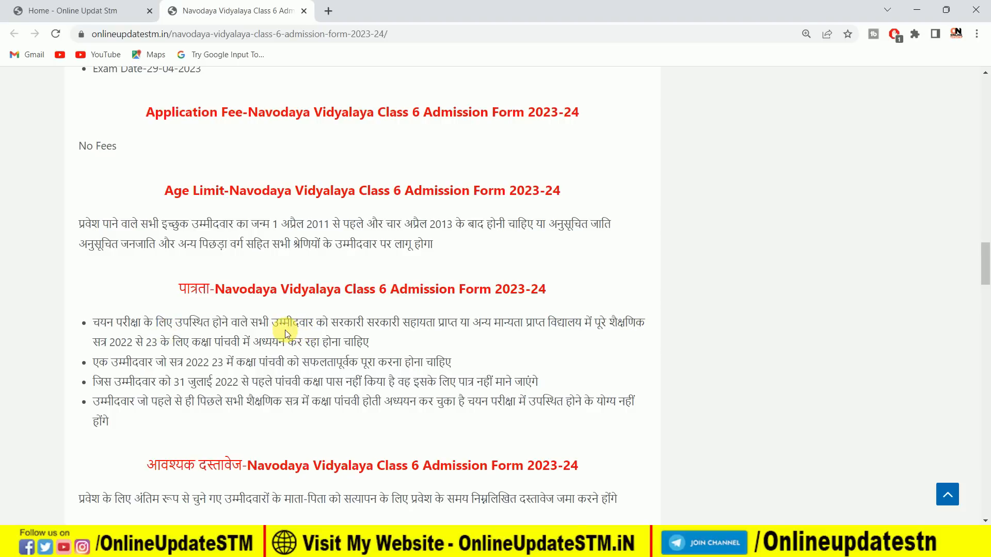
scroll(283, 335, down, 3)
scroll(283, 335, down, 1)
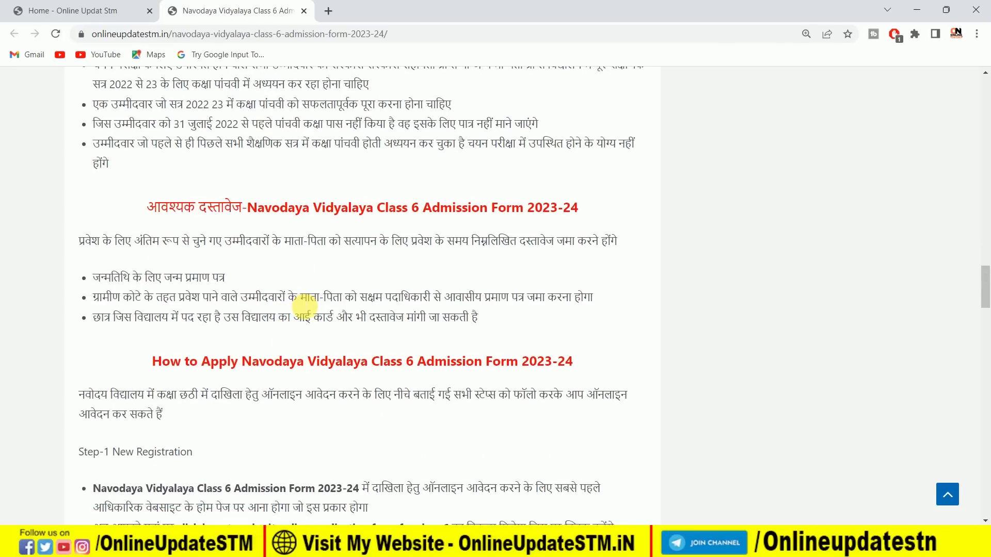
scroll(303, 307, up, 2)
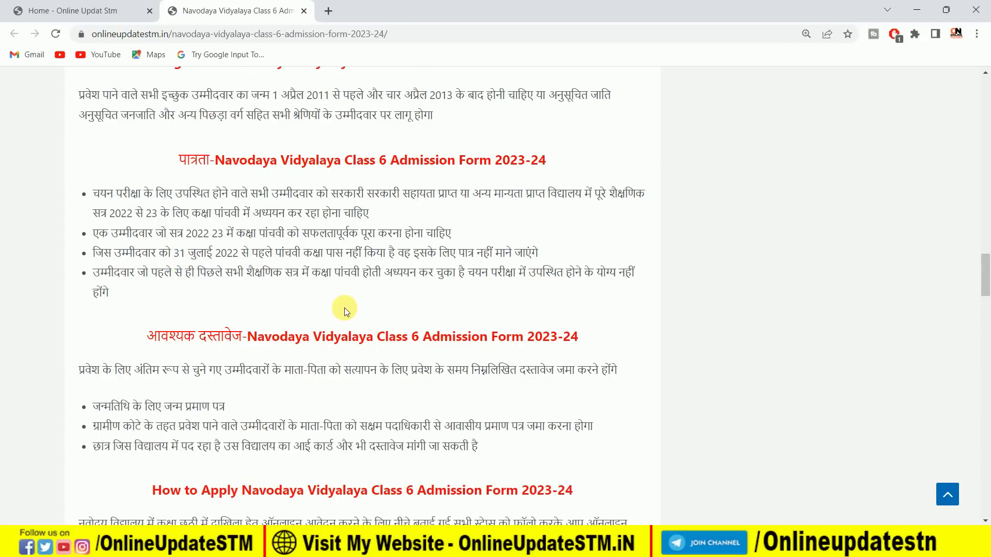
scroll(346, 310, down, 9)
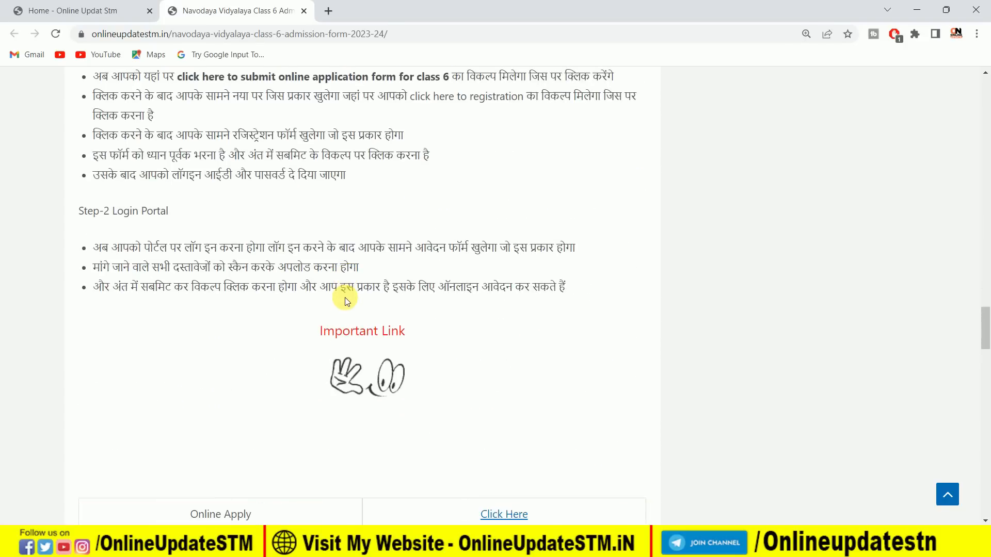
scroll(346, 297, down, 1)
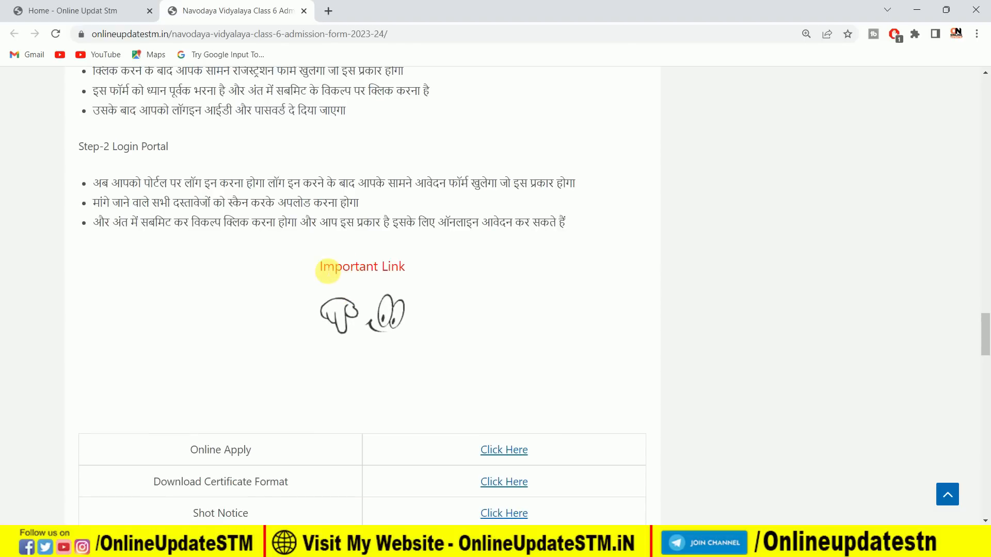
scroll(349, 321, down, 2)
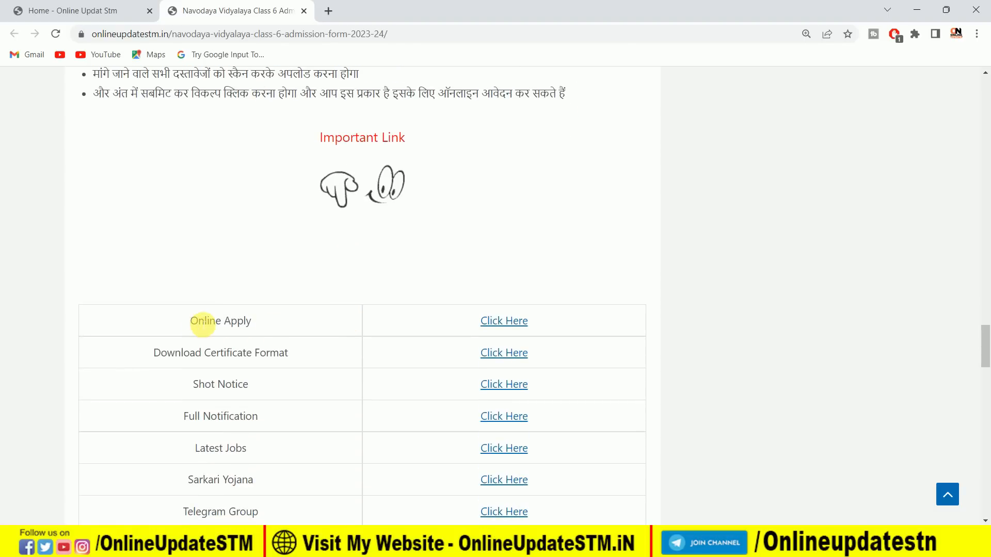
Follow the article's Online Apply link to the Navodaya Vidyalaya Samiti site and open the Class VI registration form.
click(511, 323)
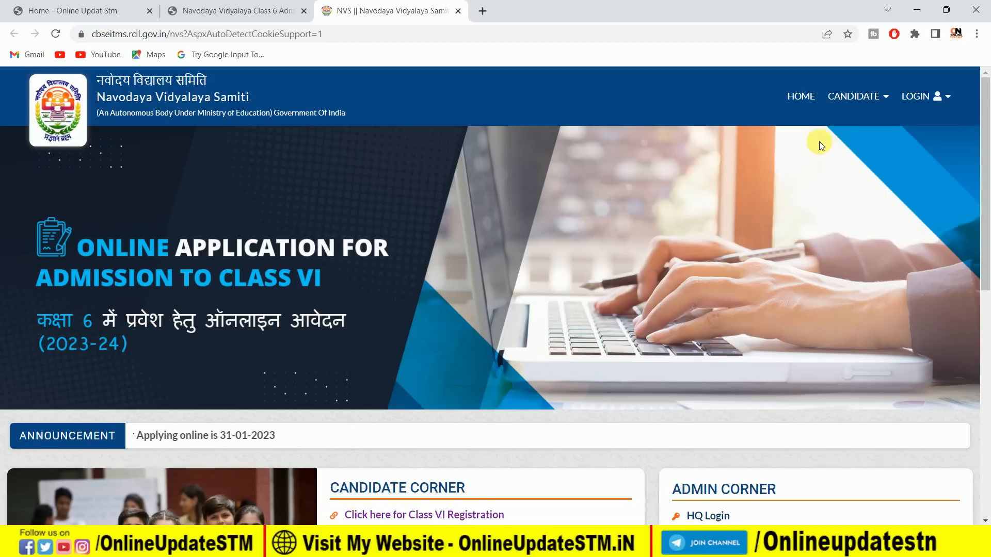
mouse_move(850, 96)
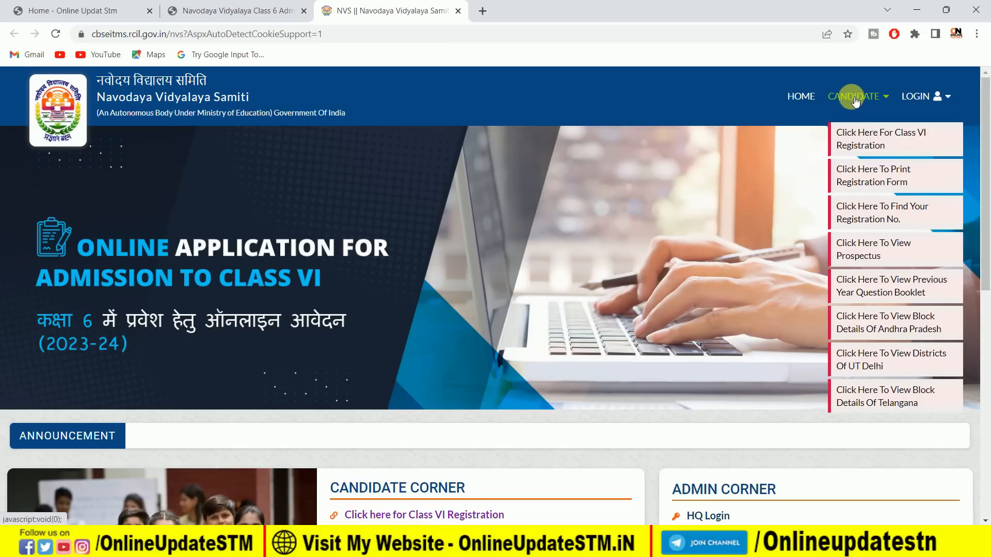
click(870, 142)
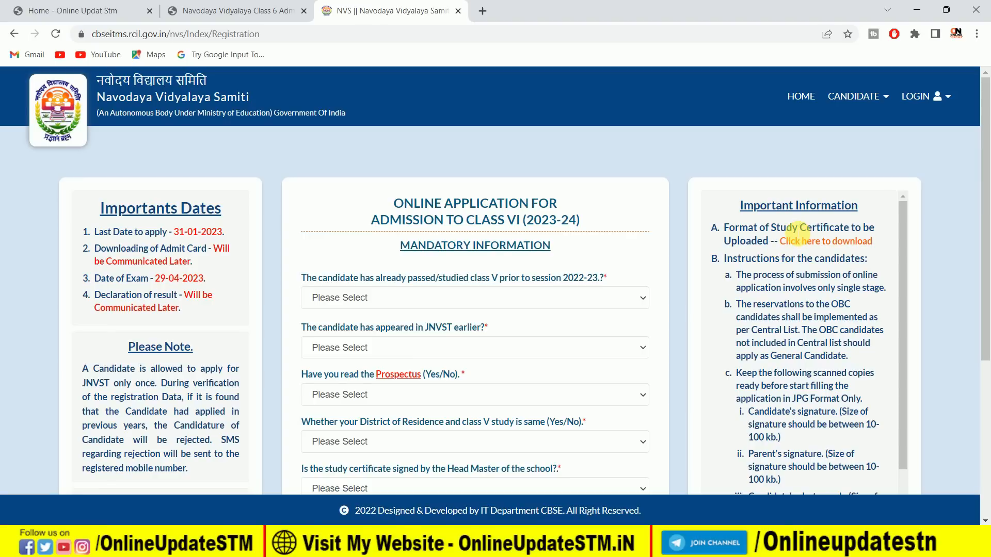
View the study certificate format PDF and return to the registration form.
click(820, 242)
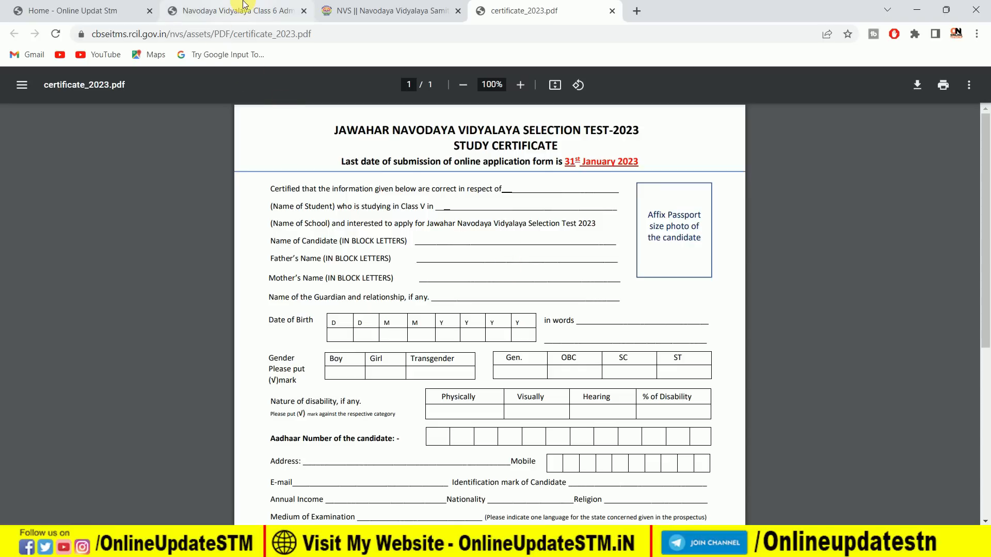
click(363, 9)
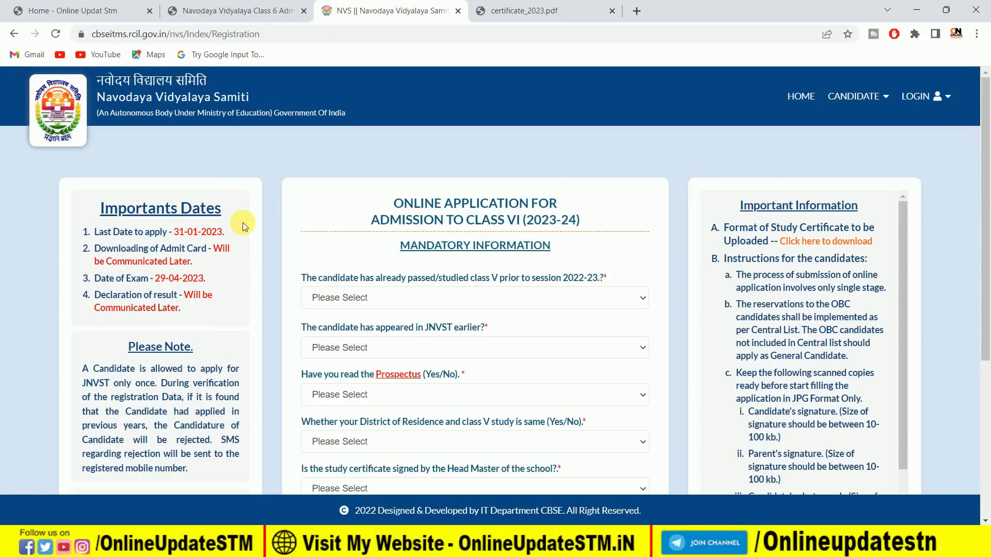
scroll(250, 225, down, 1)
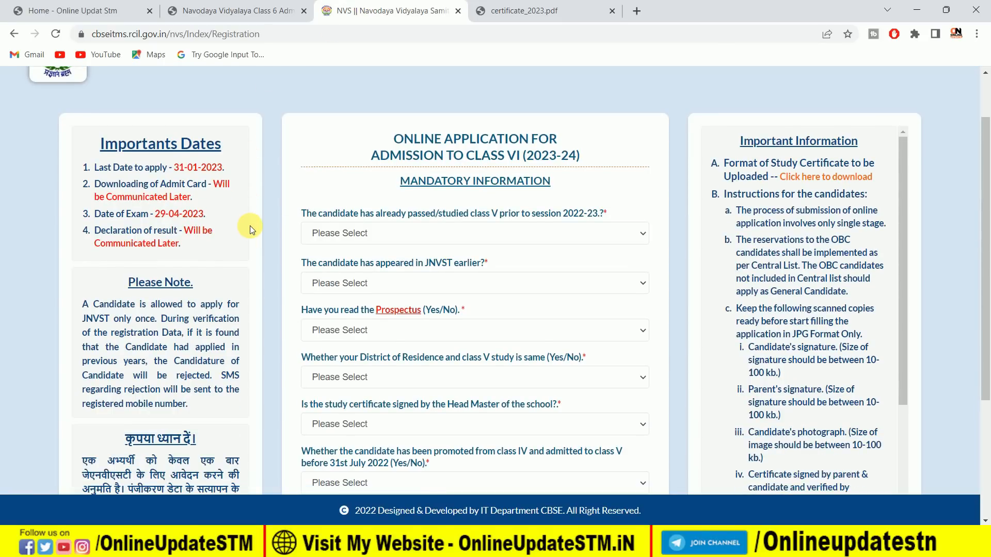
scroll(250, 225, up, 1)
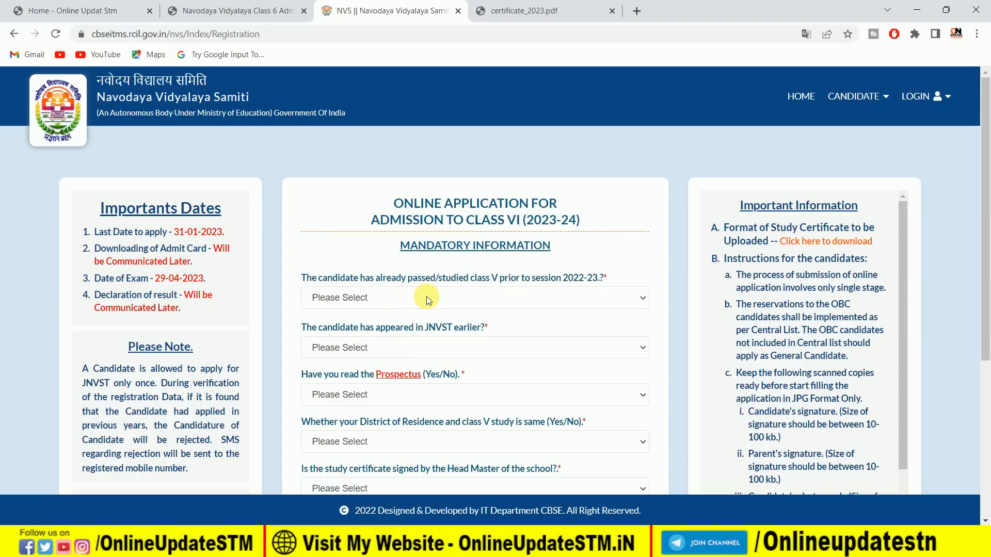
Try Yes and settle on No for whether the candidate already passed or studied class V prior to session 2022-23.
click(355, 300)
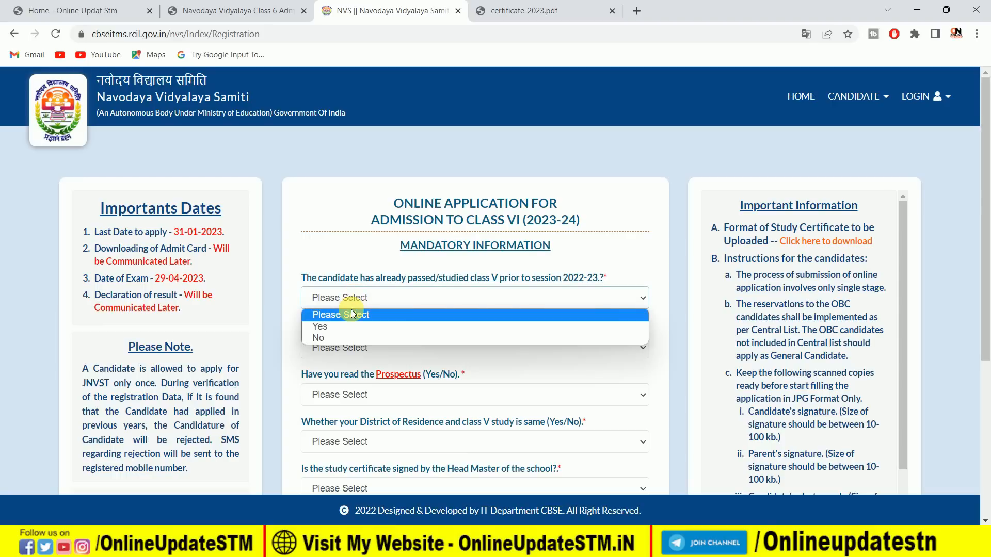
click(349, 325)
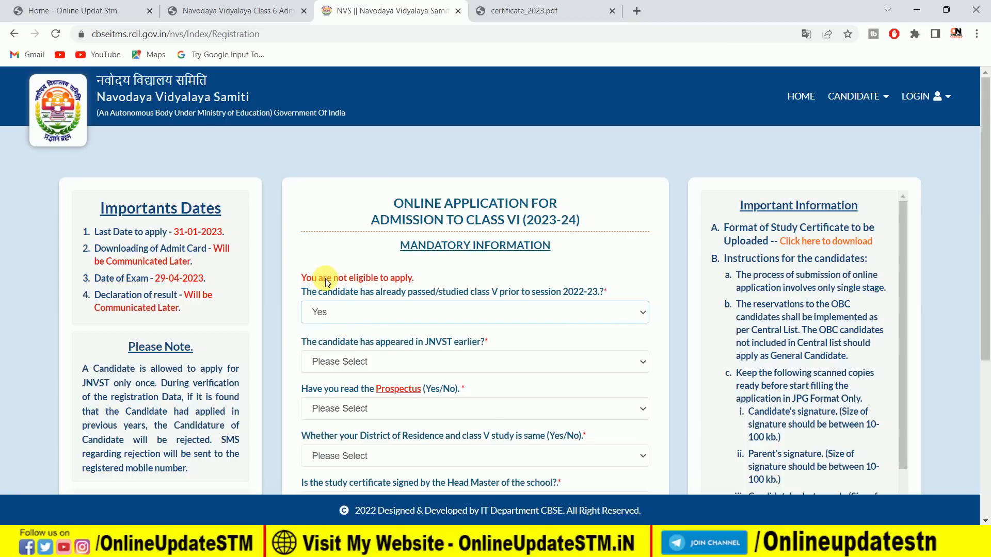
click(342, 312)
click(344, 354)
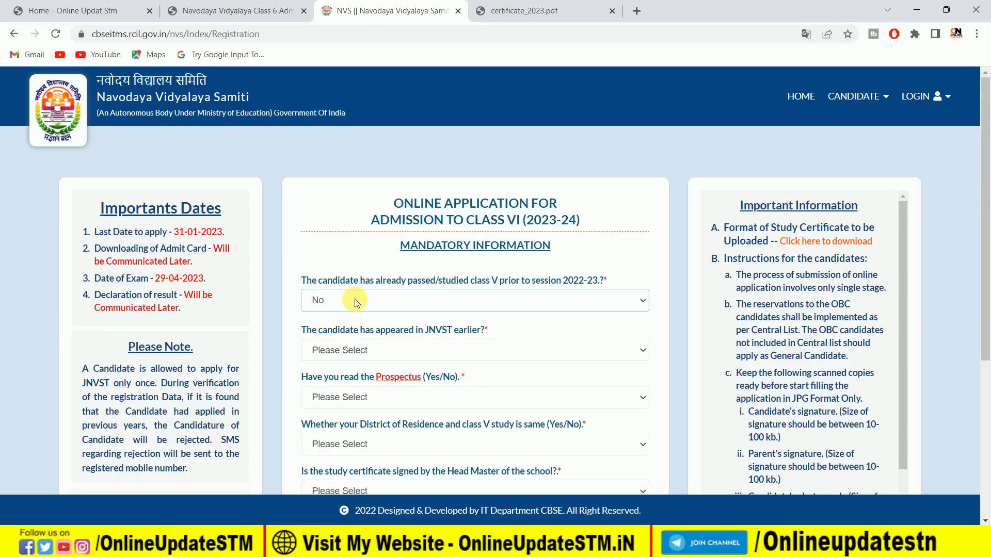
Try Yes and settle on No for whether the candidate has appeared in JNVST earlier.
scroll(356, 301, down, 1)
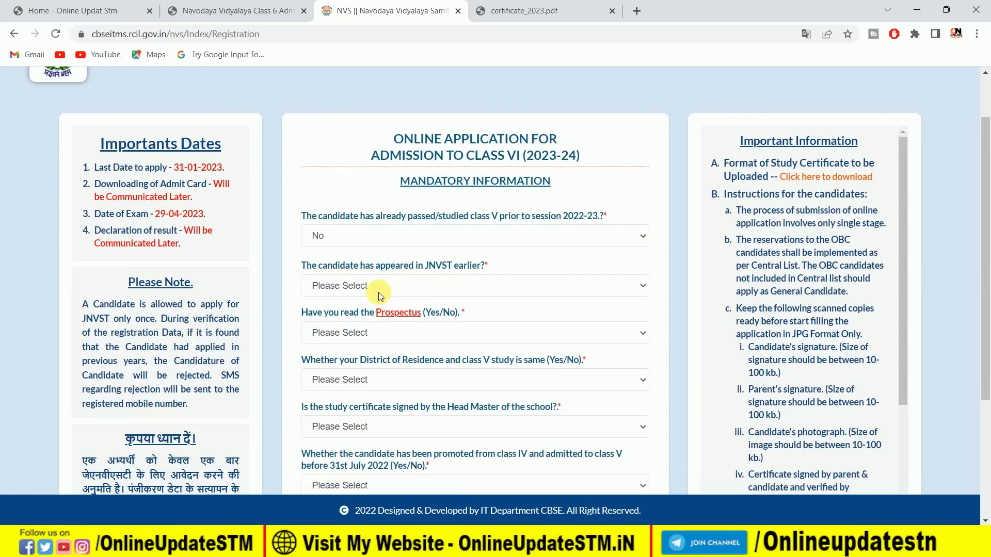
click(379, 292)
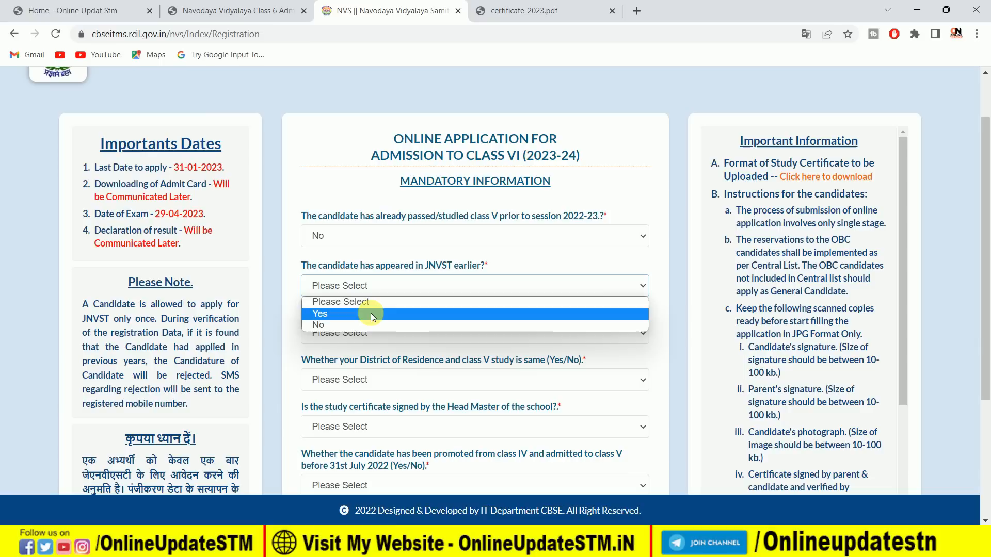
click(370, 312)
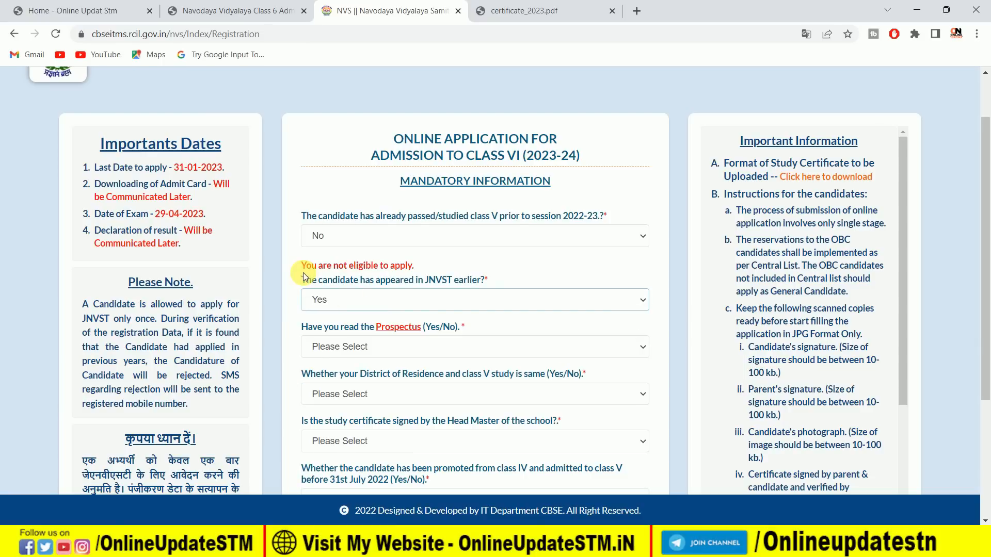
click(351, 301)
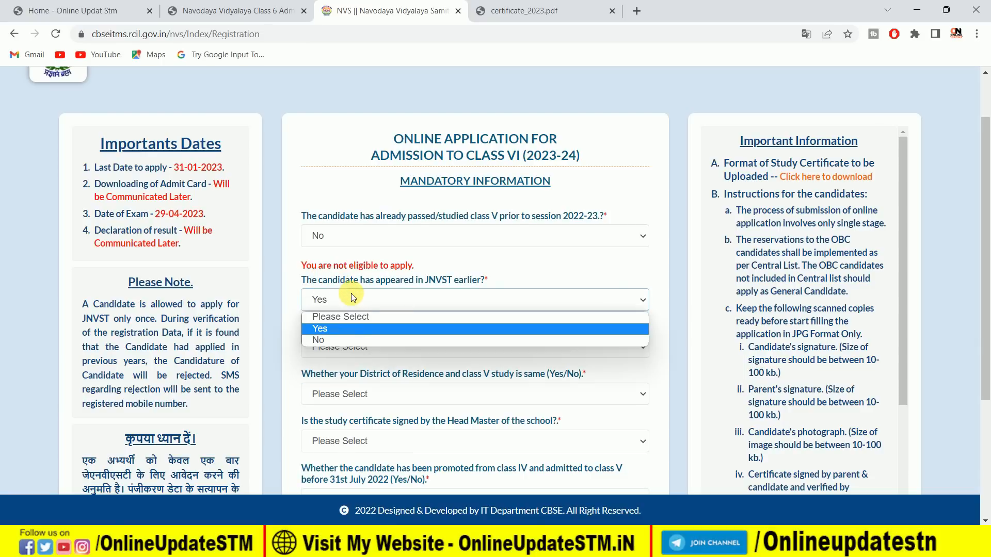
click(349, 340)
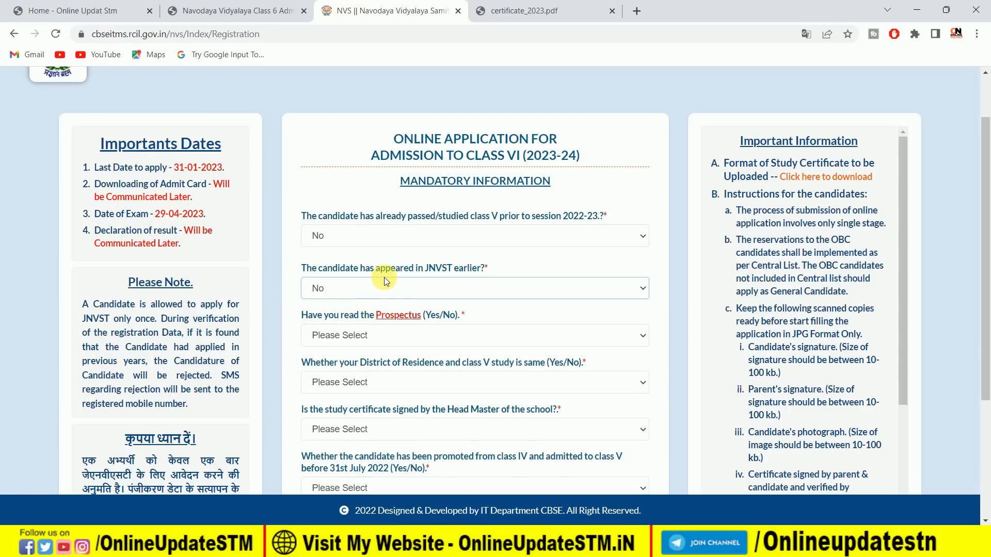
Answer Yes to having read the Prospectus and Yes to the district of residence and class V study being the same.
scroll(384, 277, down, 1)
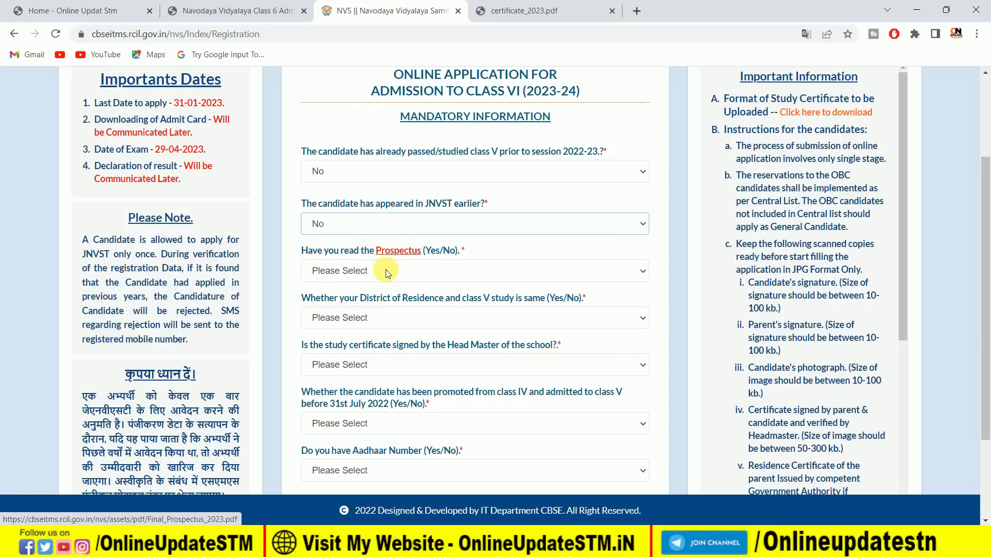
click(387, 273)
click(378, 303)
scroll(385, 296, down, 2)
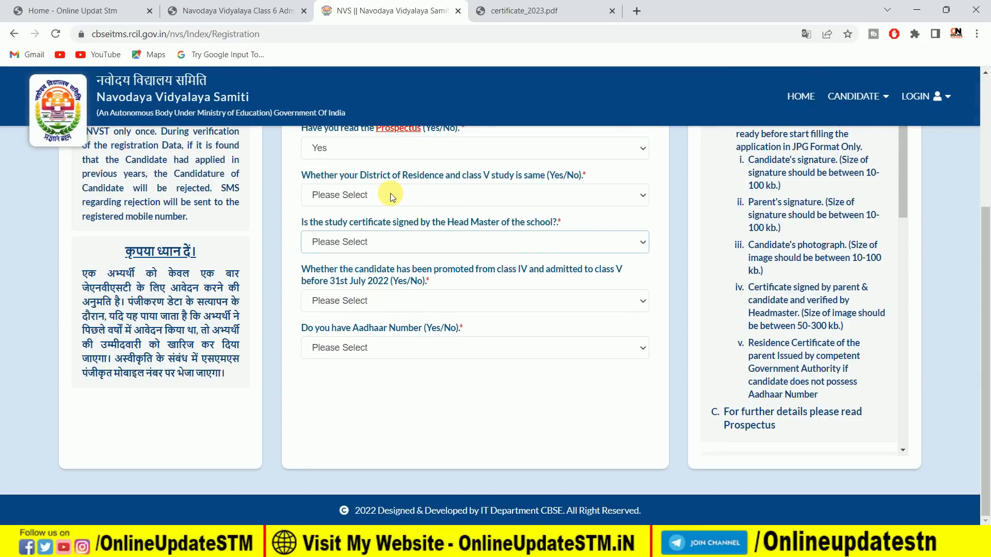
click(392, 197)
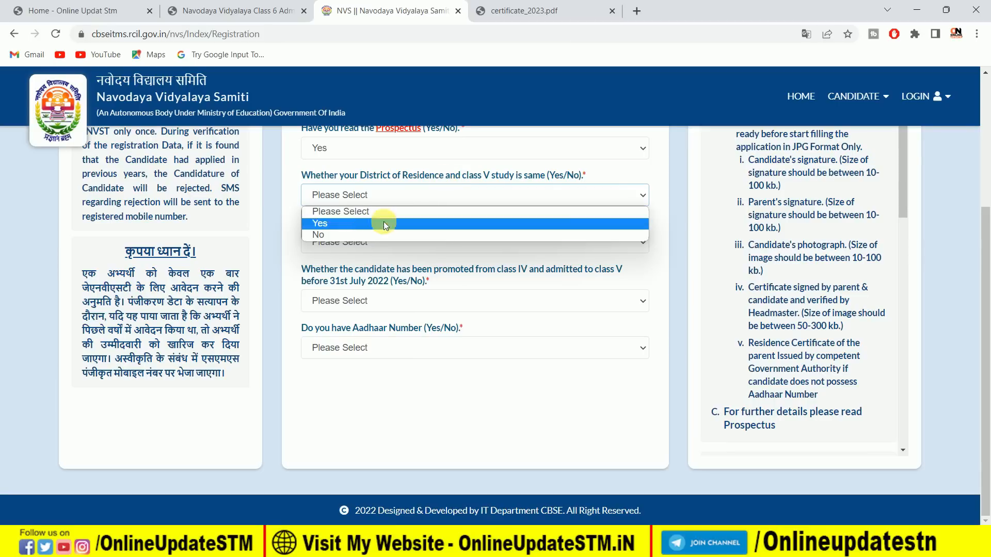
click(361, 222)
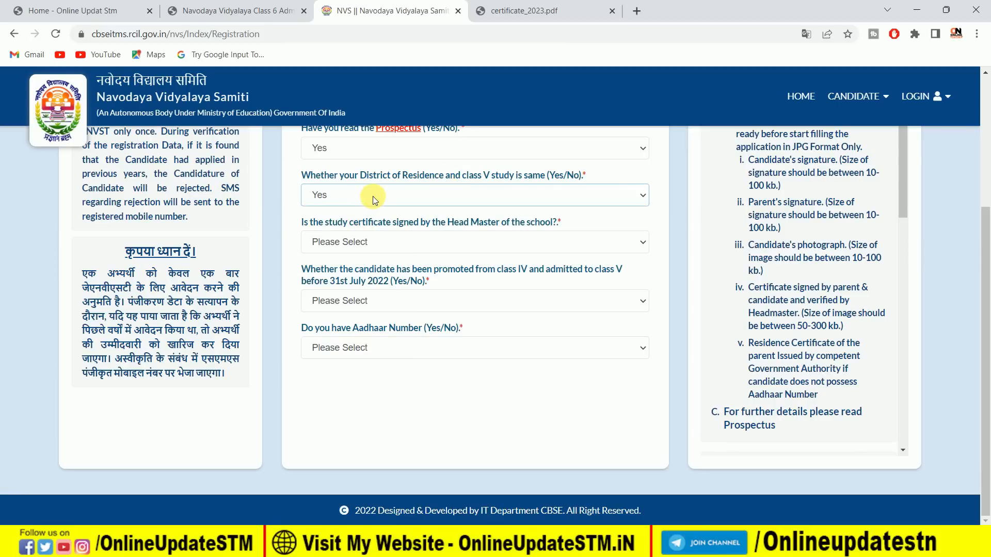
Try No for the question on the same district of residence and class V study, and restore the answer to Yes.
click(373, 196)
click(364, 234)
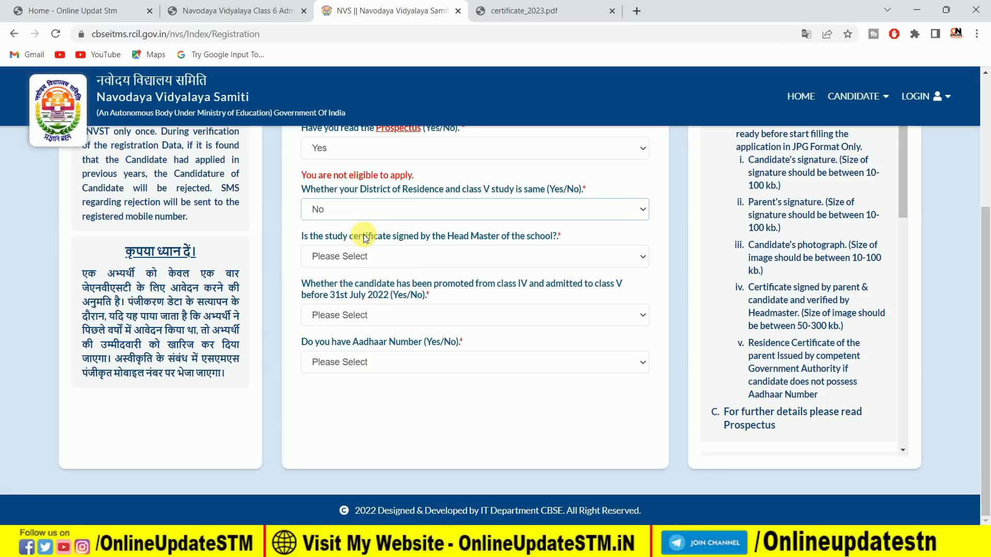
click(374, 207)
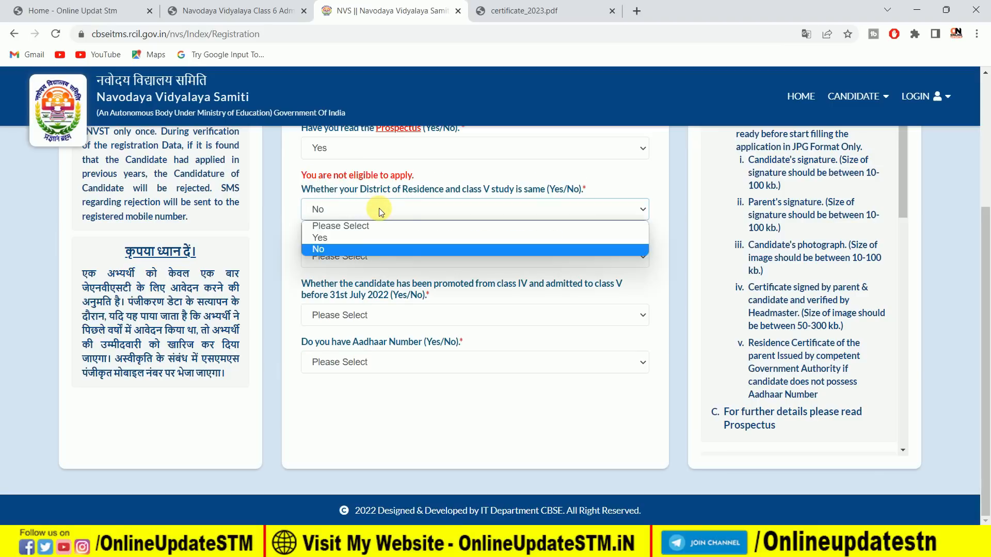
click(367, 240)
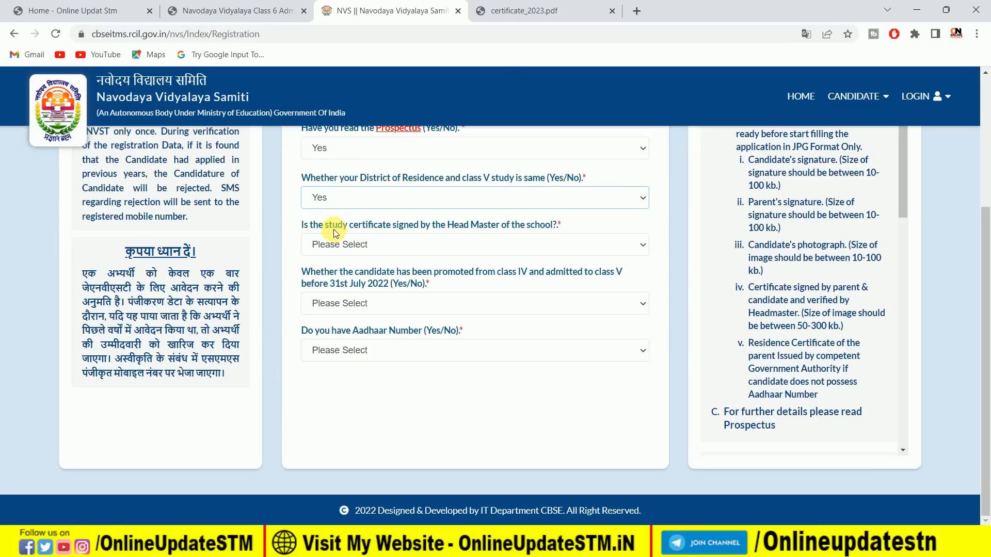
Examine the study certificate PDF down to the Head Master's signature area and return to the registration form.
click(522, 11)
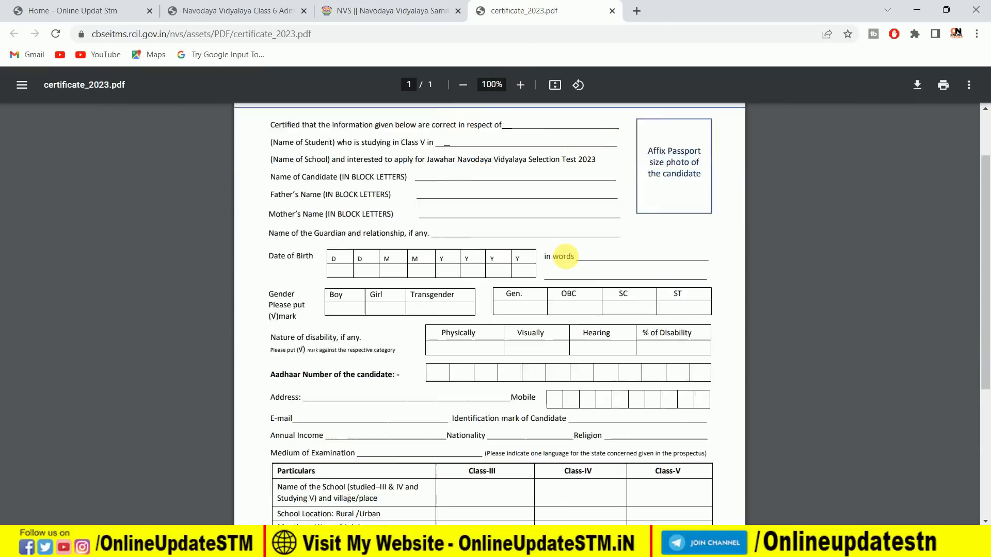
scroll(563, 256, down, 5)
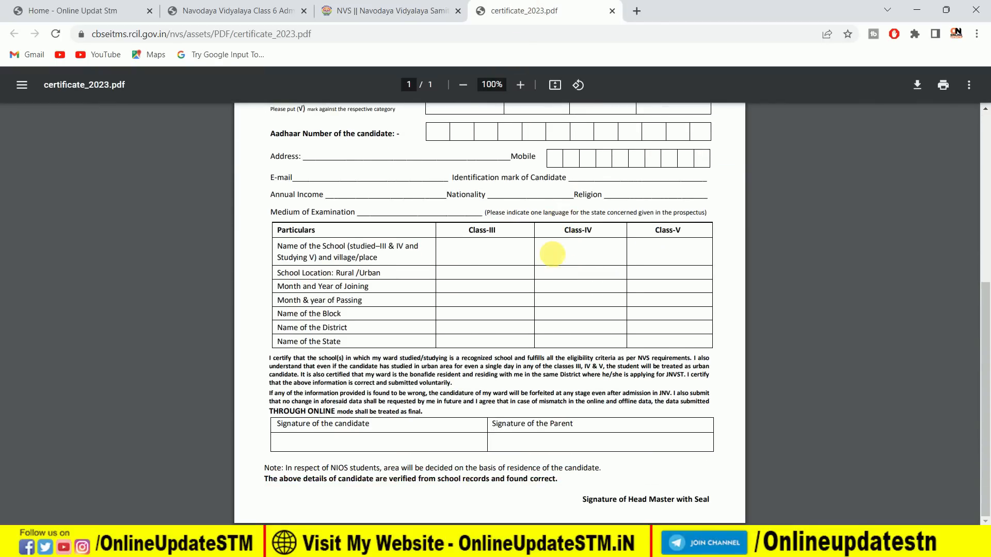
click(380, 11)
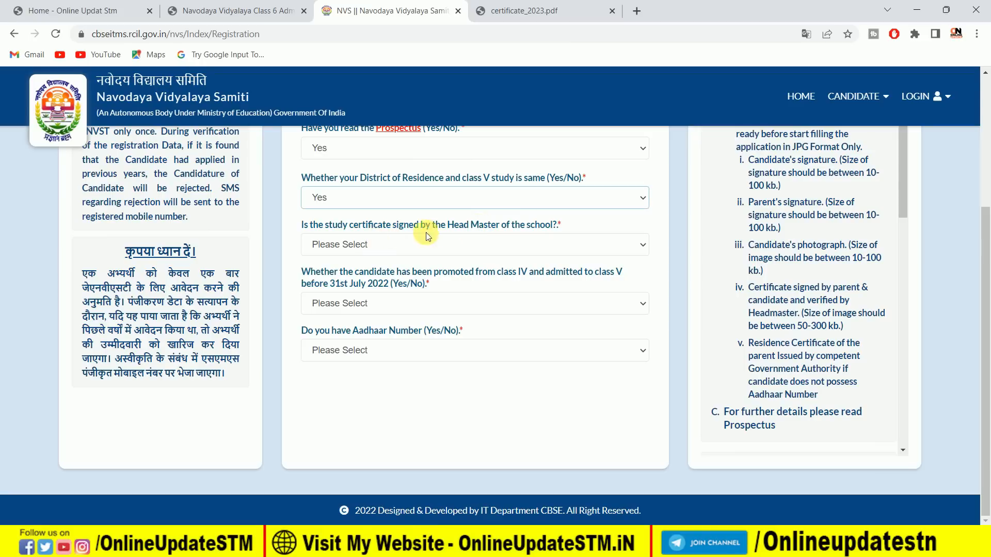
Answer Yes to the Head Master signing the study certificate and Yes to admission to class V before 31st July 2022.
click(387, 243)
click(383, 274)
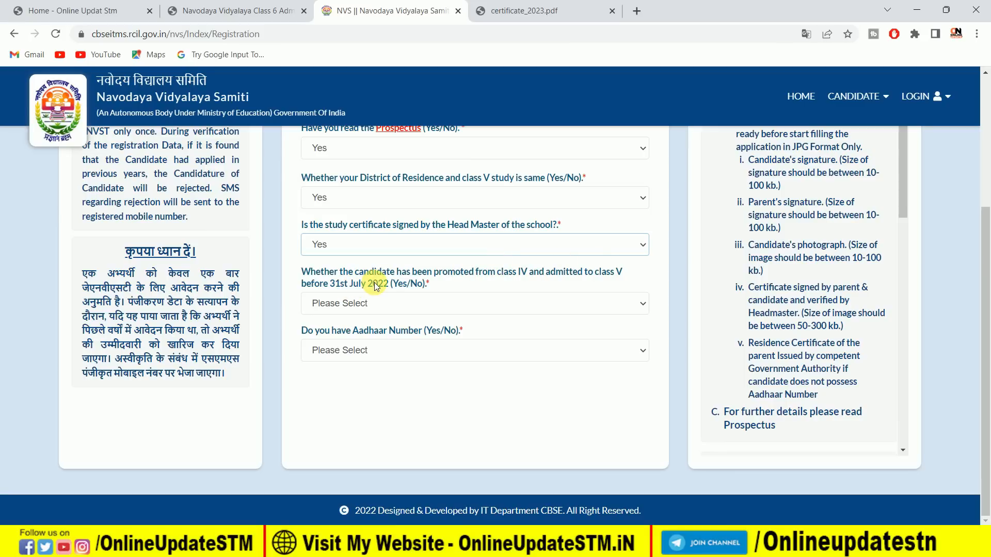
click(363, 303)
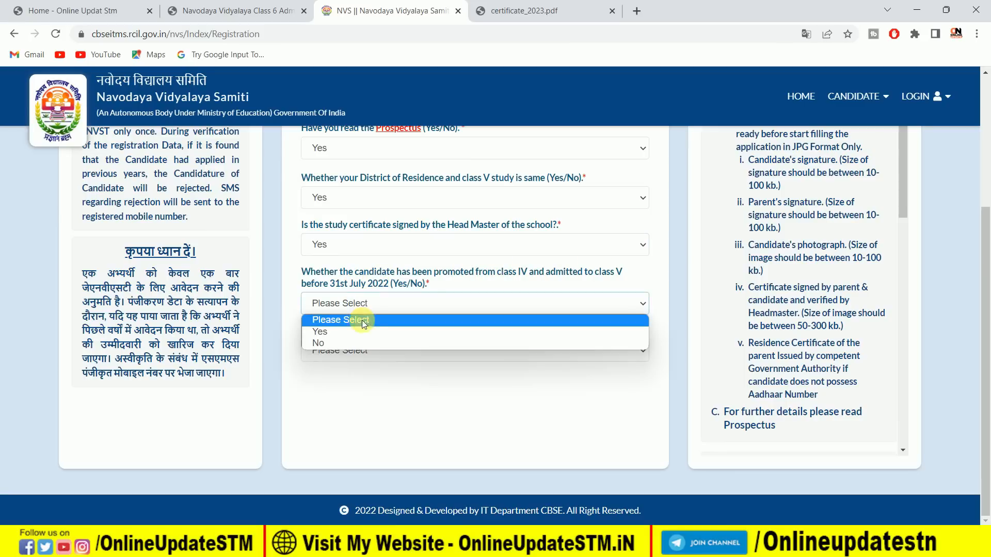
click(362, 332)
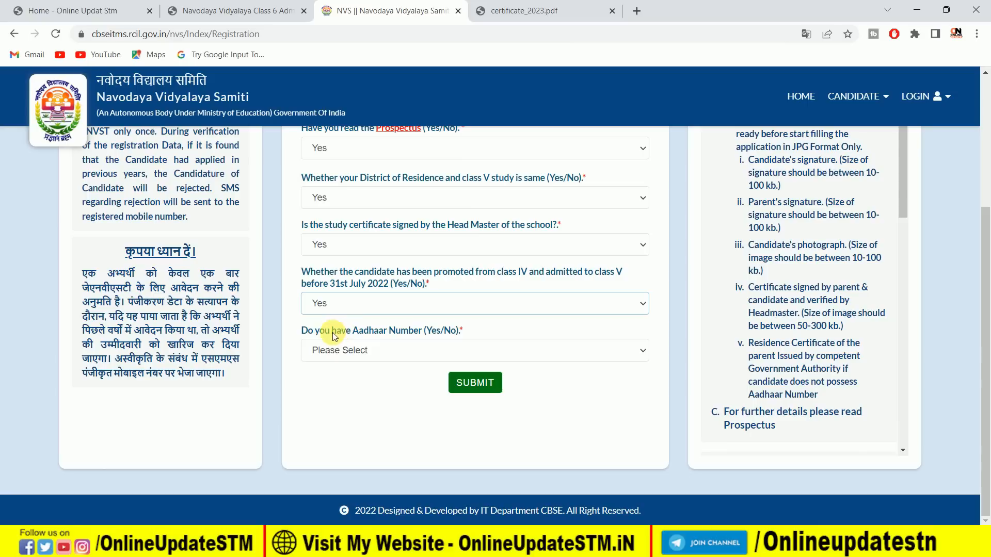
Answer Yes to the question on having an Aadhaar number.
click(382, 348)
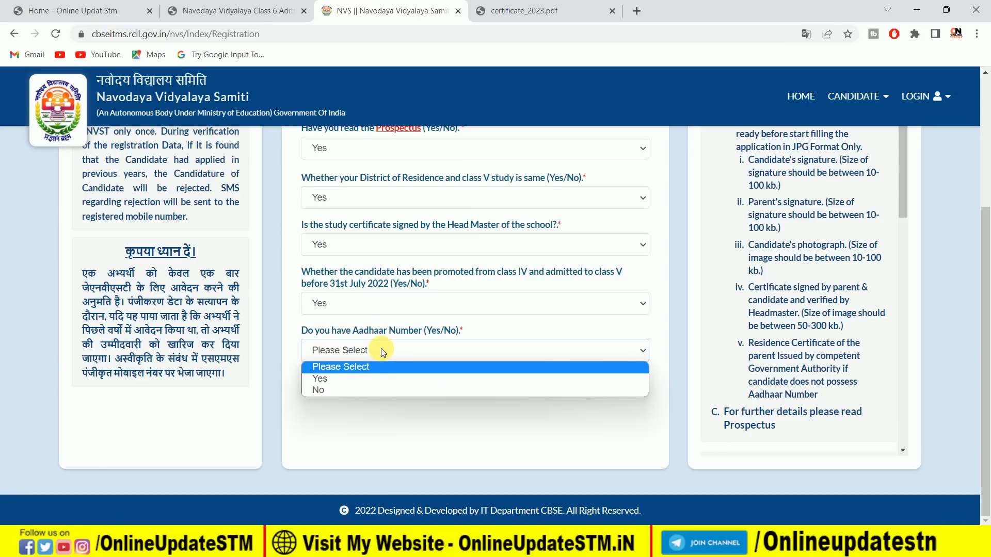
click(372, 376)
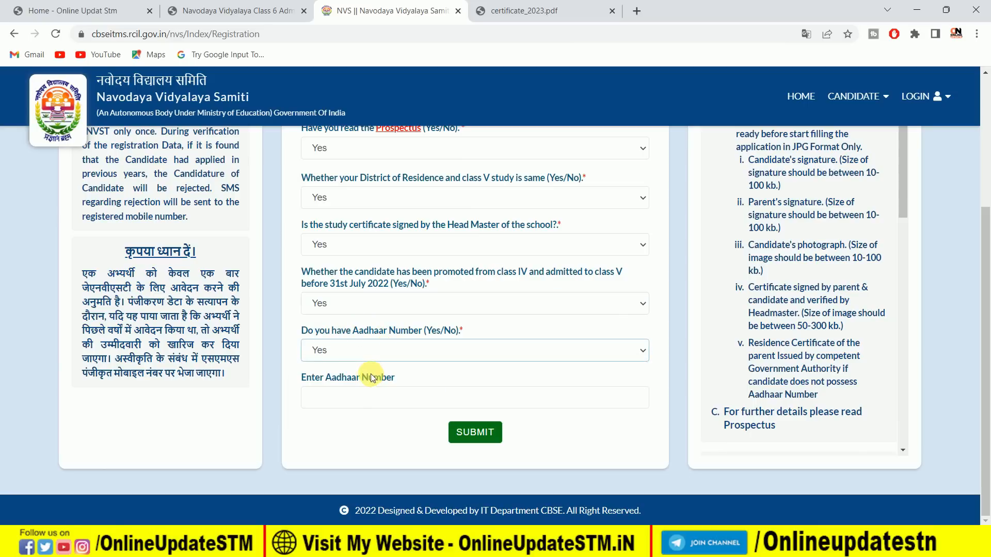
Try No for the Aadhaar number question, dismiss the notice, and restore the answer to Yes.
click(345, 352)
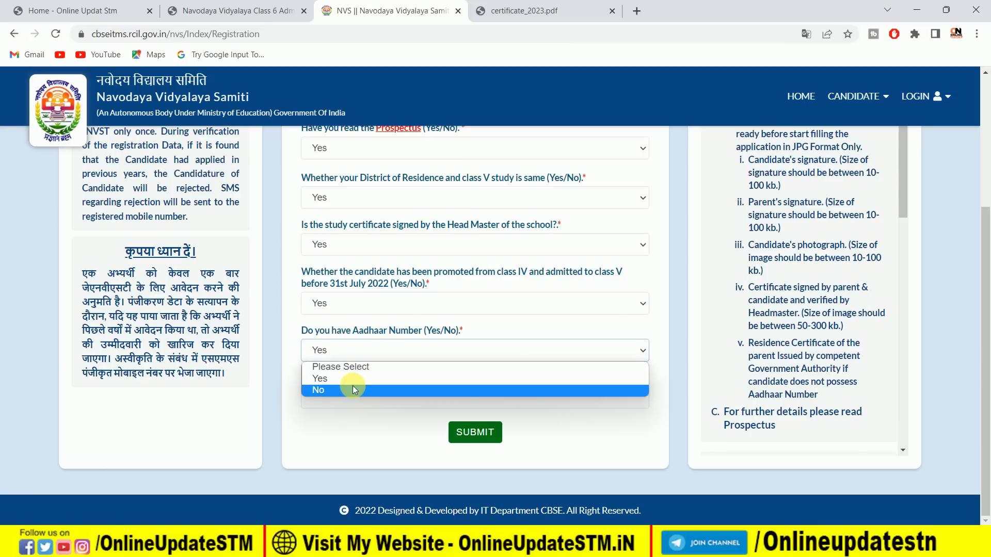
click(353, 385)
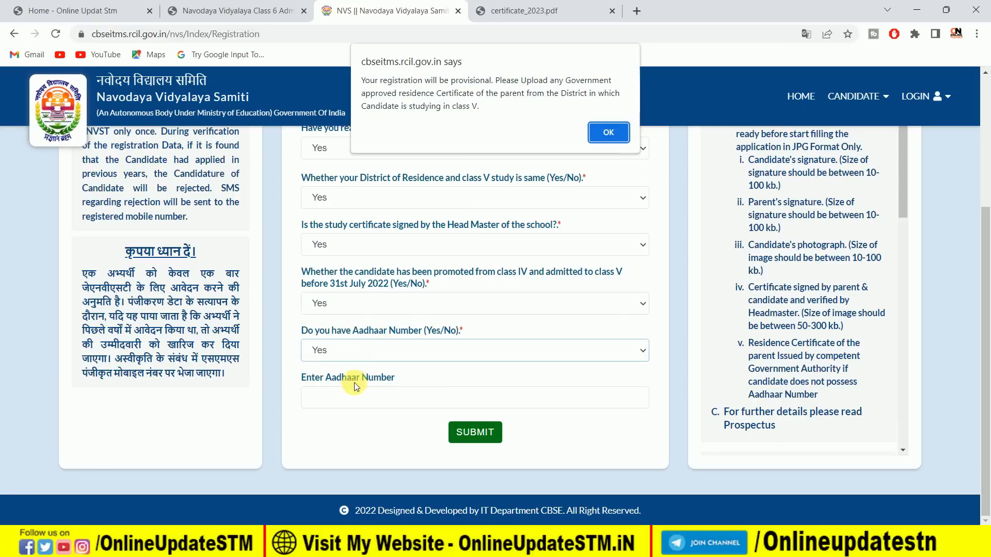
click(611, 136)
scroll(551, 271, down, 3)
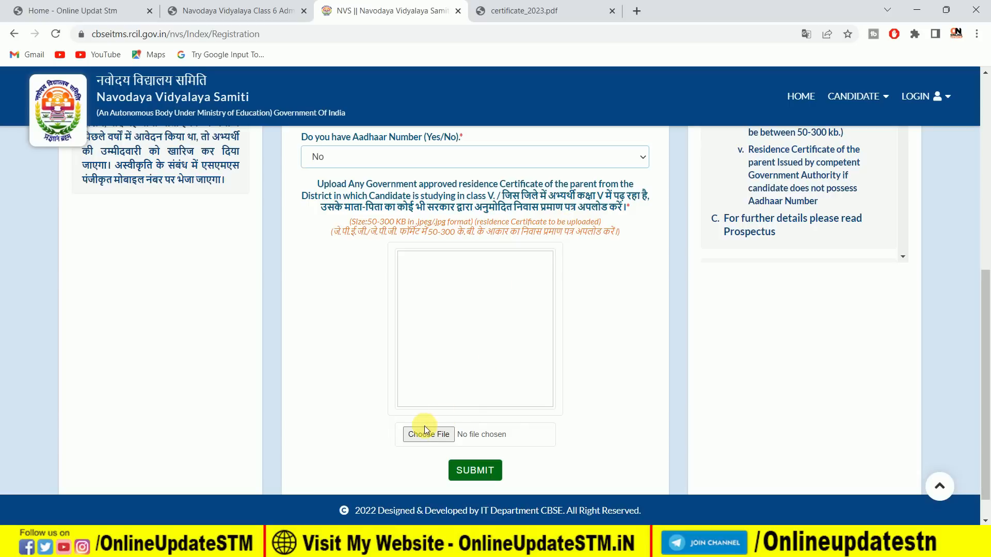
click(390, 151)
click(367, 190)
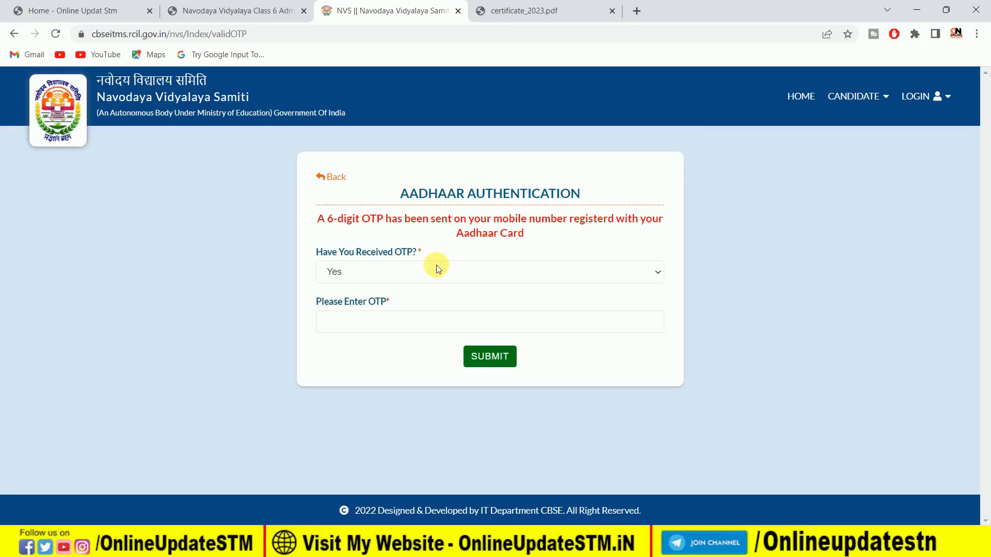
Check the answer options for receiving the Aadhaar OTP and look over the residence certificate upload page.
click(351, 273)
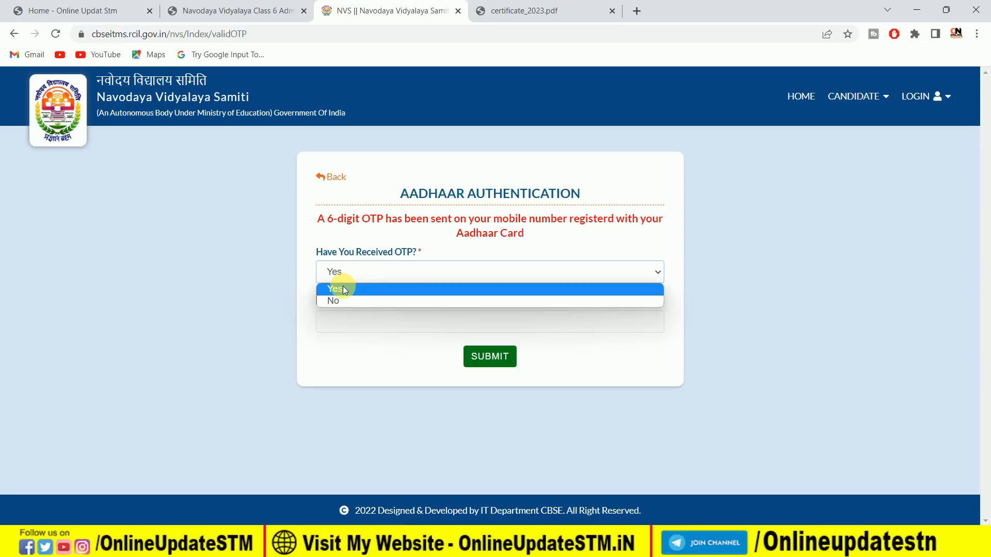
click(420, 257)
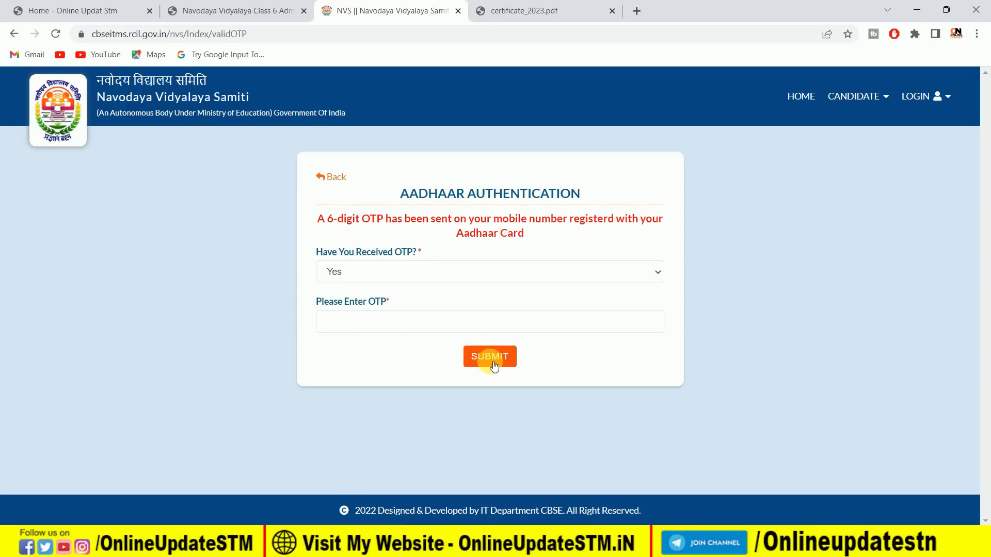
key(Down)
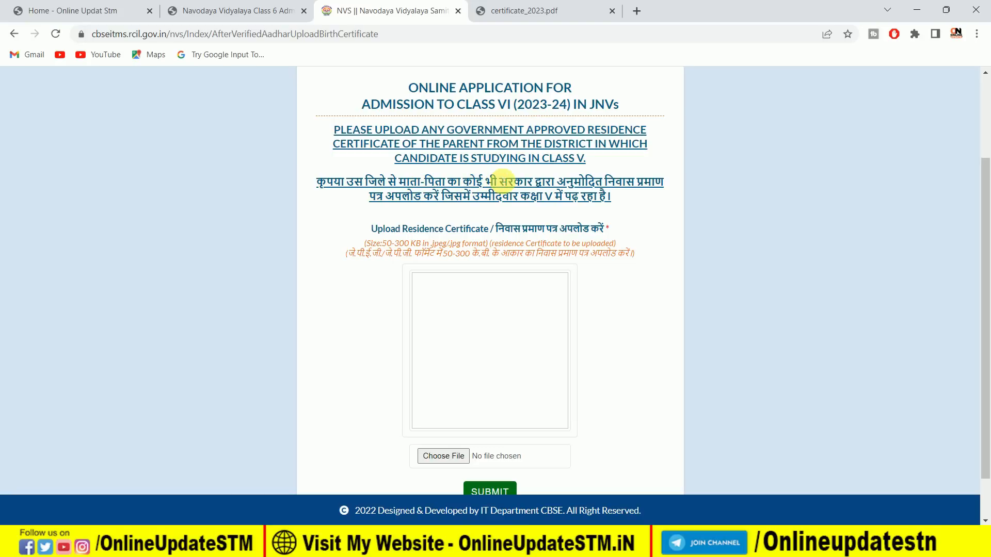
scroll(507, 263, down, 1)
scroll(506, 263, up, 1)
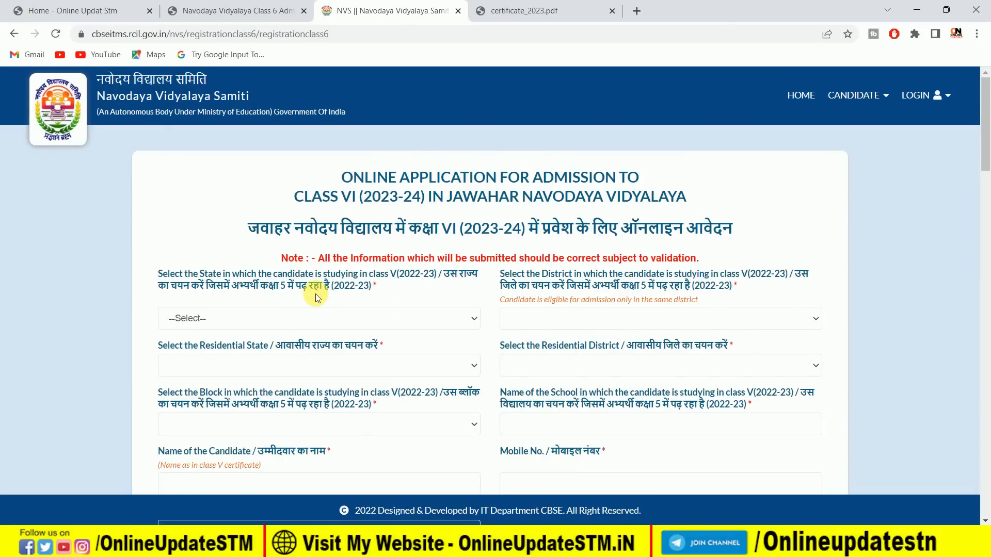
Choose BIHAR as the state and SITAMARHI as the district in which the candidate is studying in class V.
scroll(315, 293, down, 1)
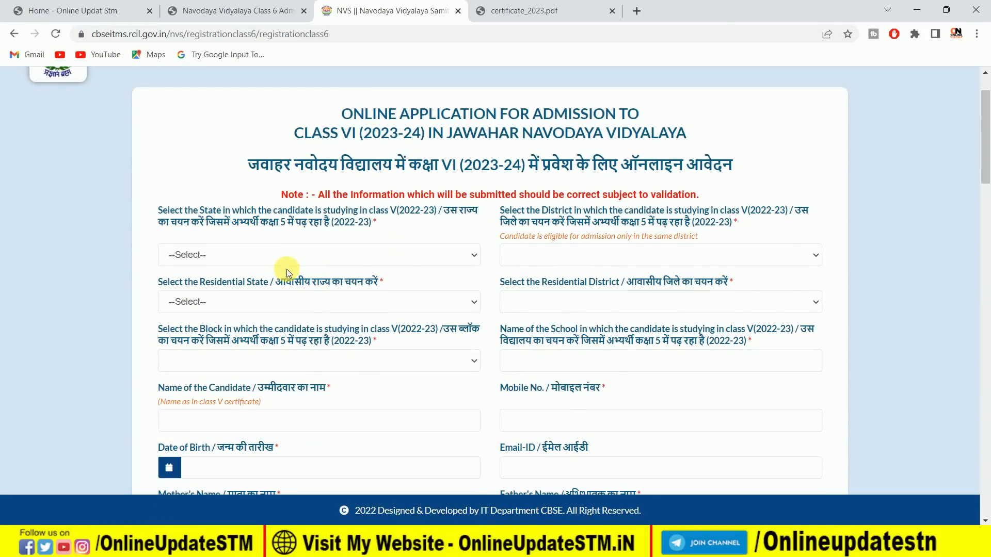
click(321, 250)
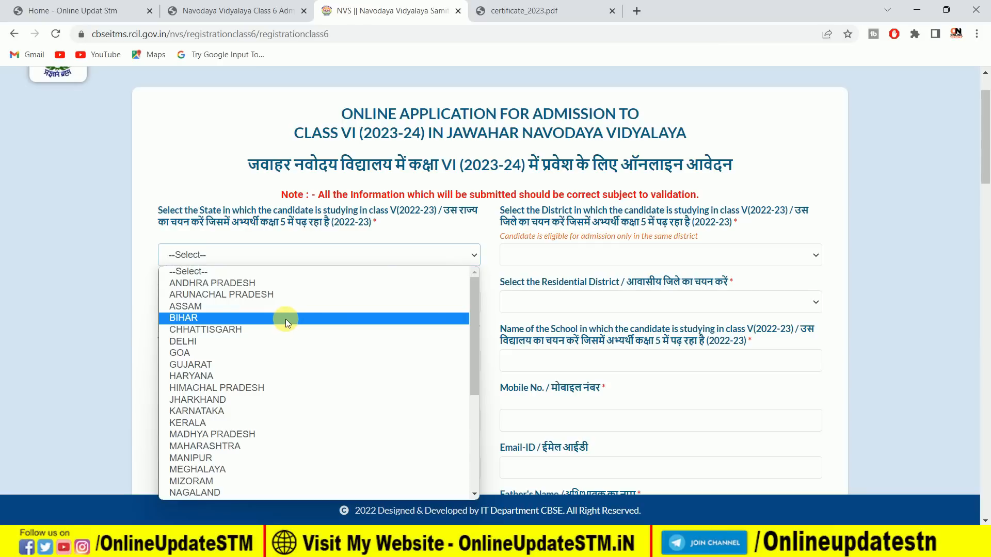
click(230, 317)
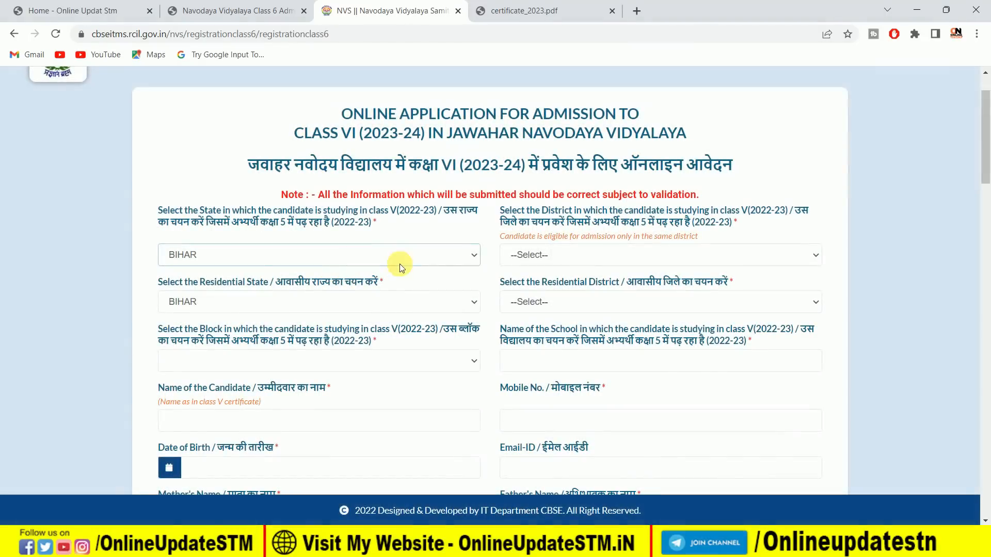
click(553, 254)
scroll(578, 375, down, 5)
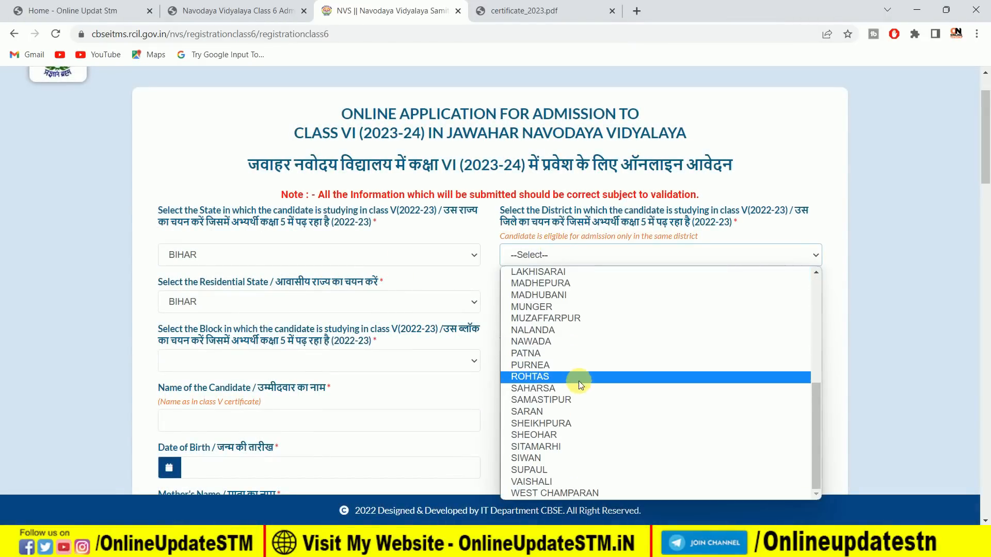
click(578, 447)
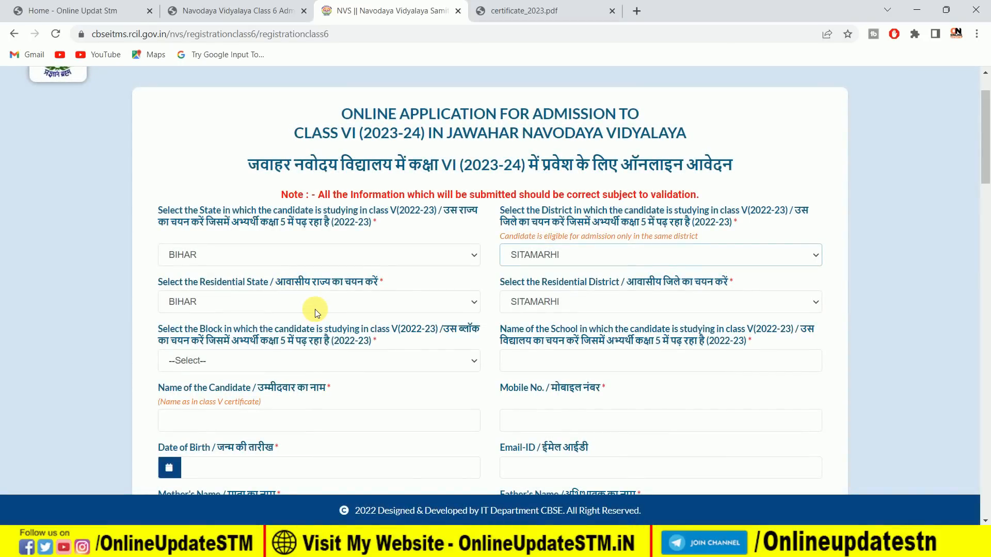
Choose SONBARSA as the class V study block and enter SAWAN PUBLIC SCHOOL as the school name.
click(325, 304)
click(325, 303)
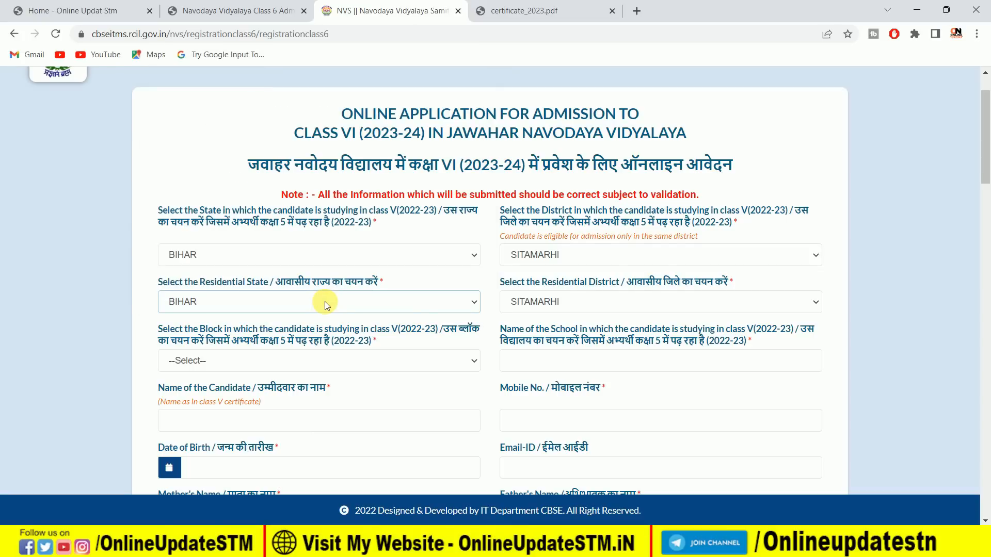
scroll(307, 297, down, 2)
click(244, 308)
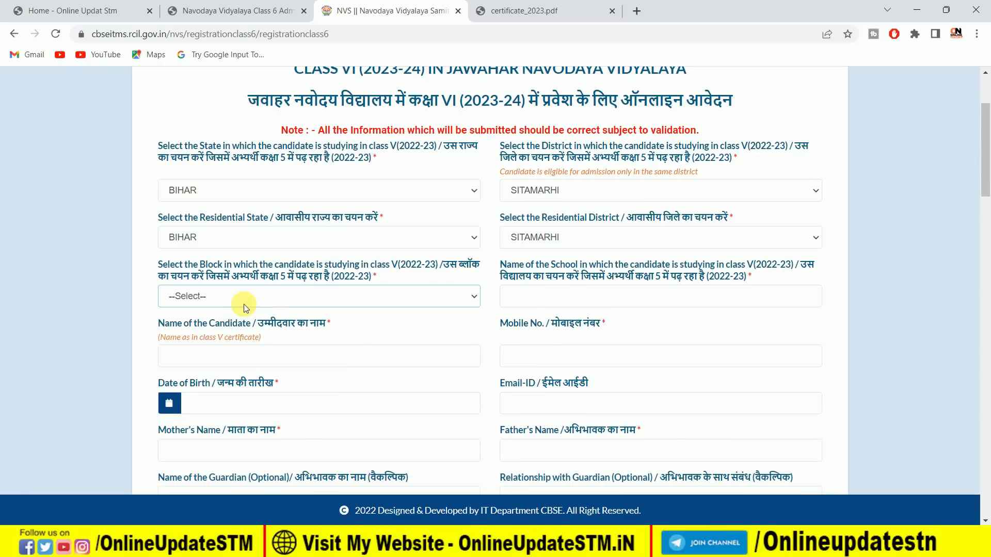
click(249, 292)
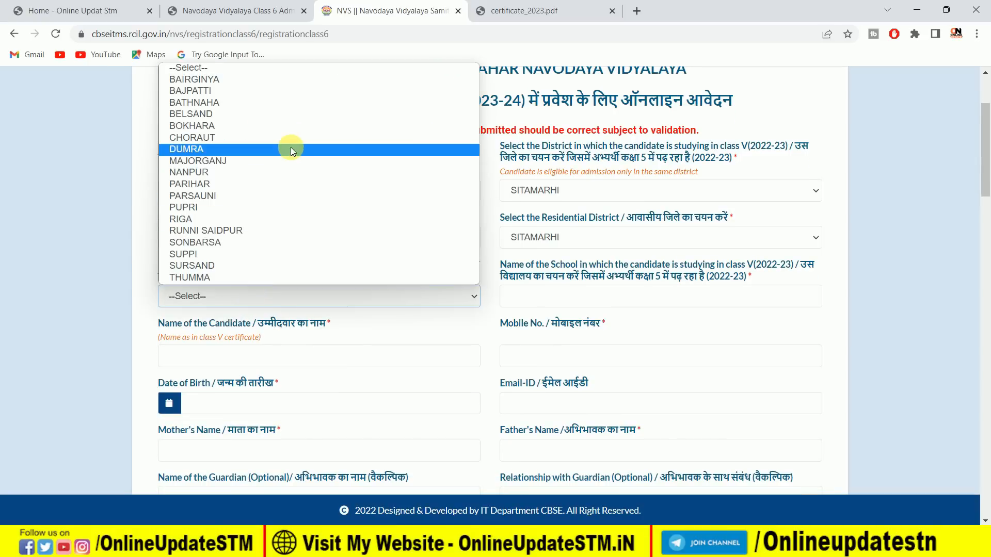
click(274, 243)
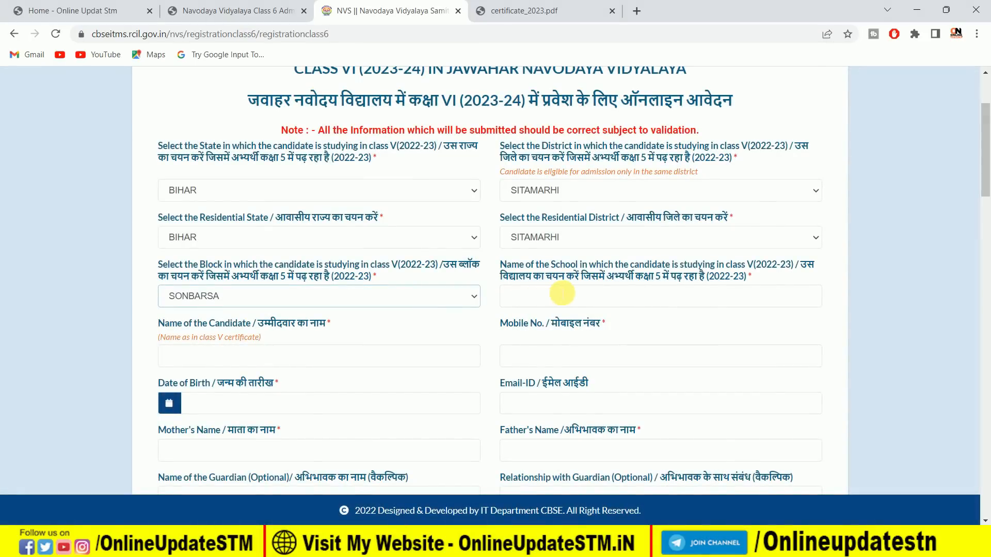
click(538, 290)
text(SAWAN PUBLIC SCHOOL)
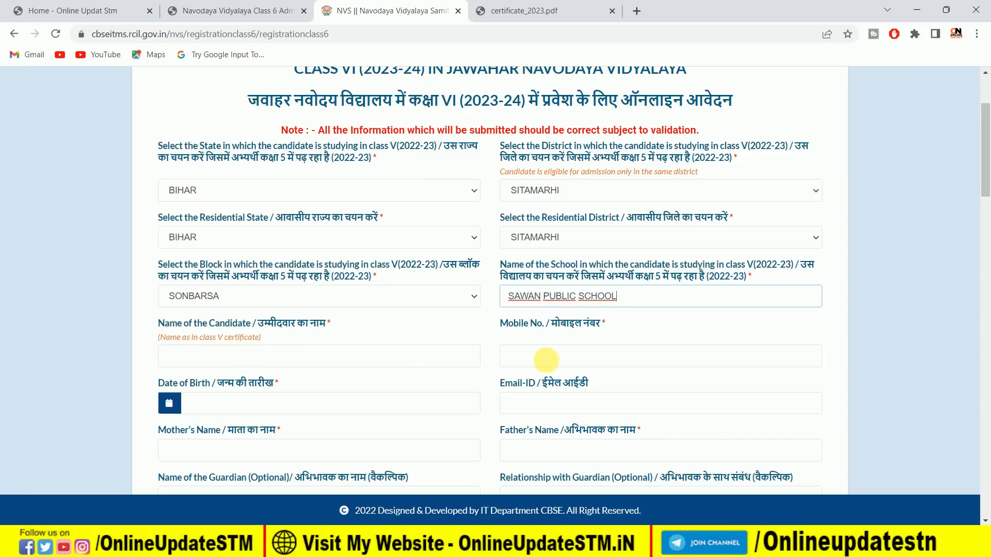
Set the candidate's date of birth by picking the year, month and day from the calendar.
click(172, 402)
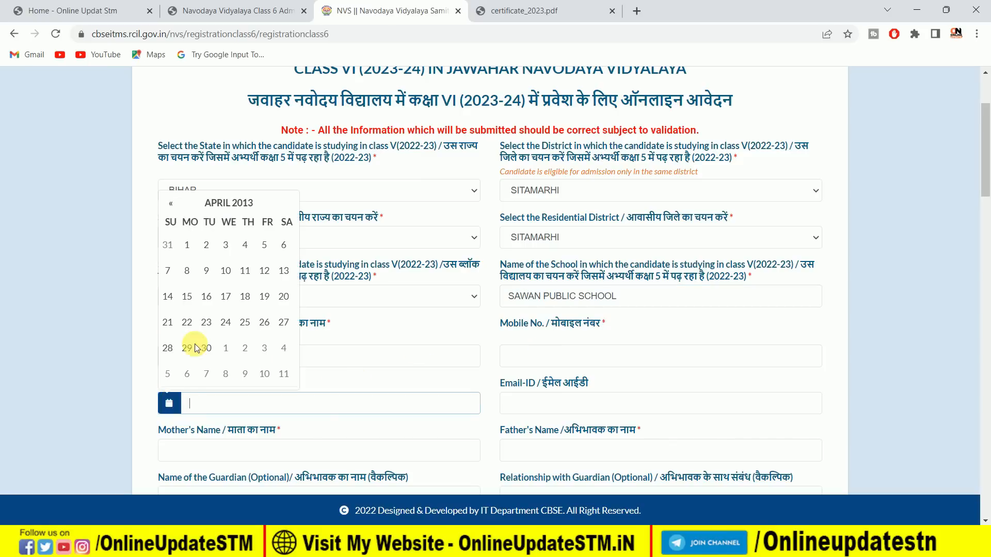
click(245, 204)
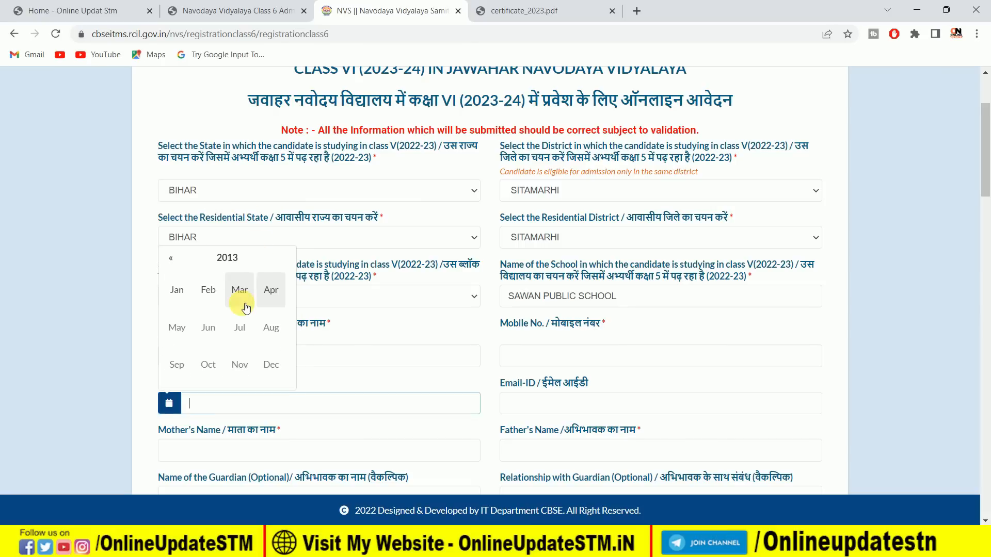
click(237, 264)
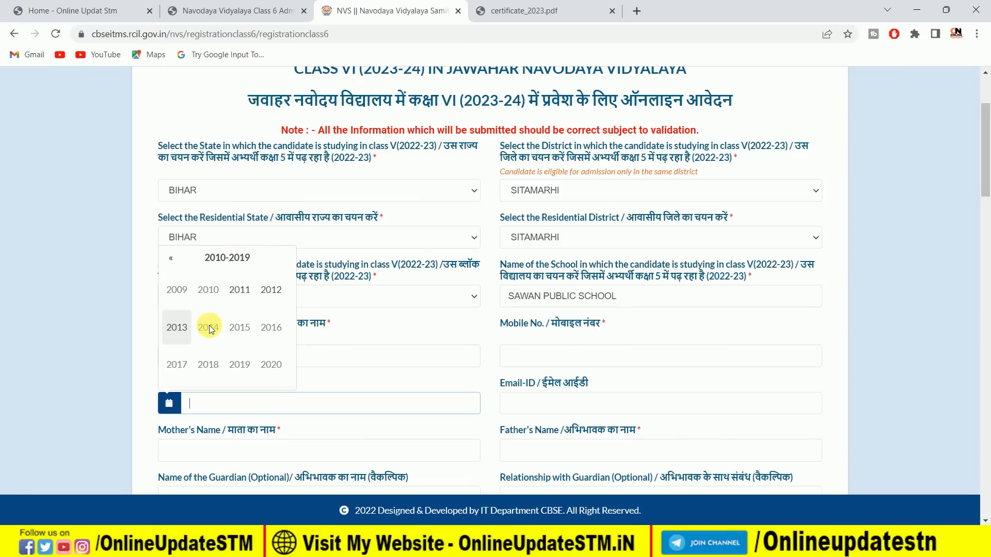
click(243, 293)
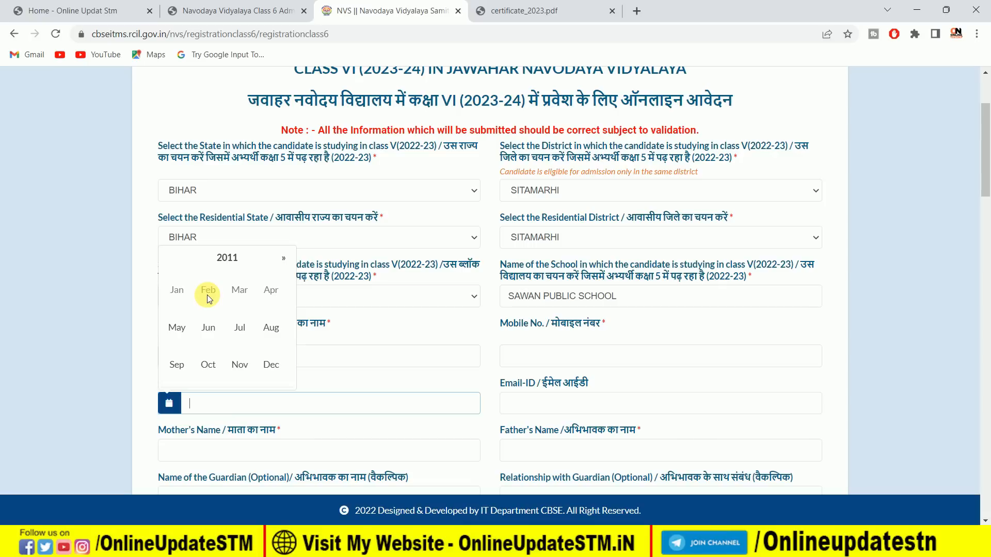
click(239, 328)
click(264, 246)
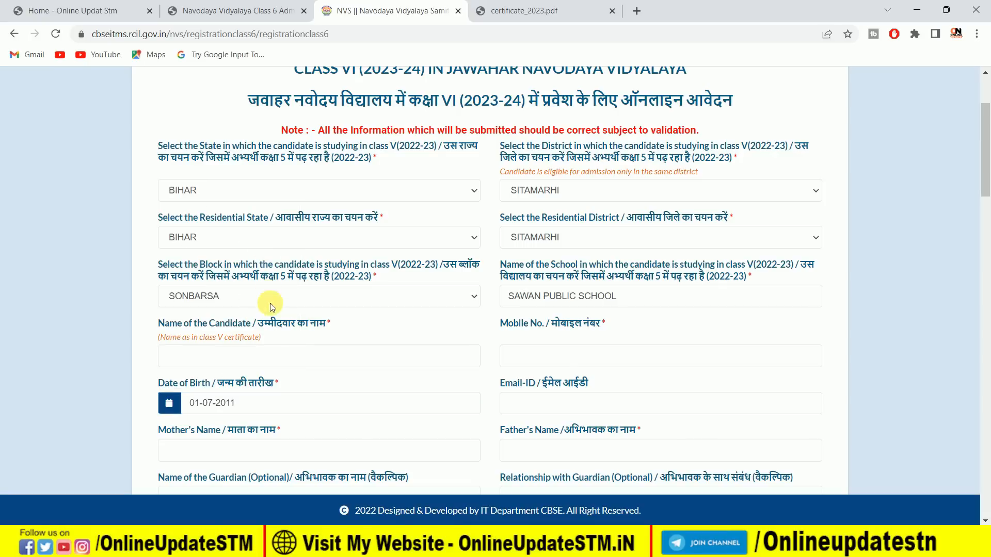
Enter NO MARK as the candidate's identification mark.
scroll(566, 289, down, 2)
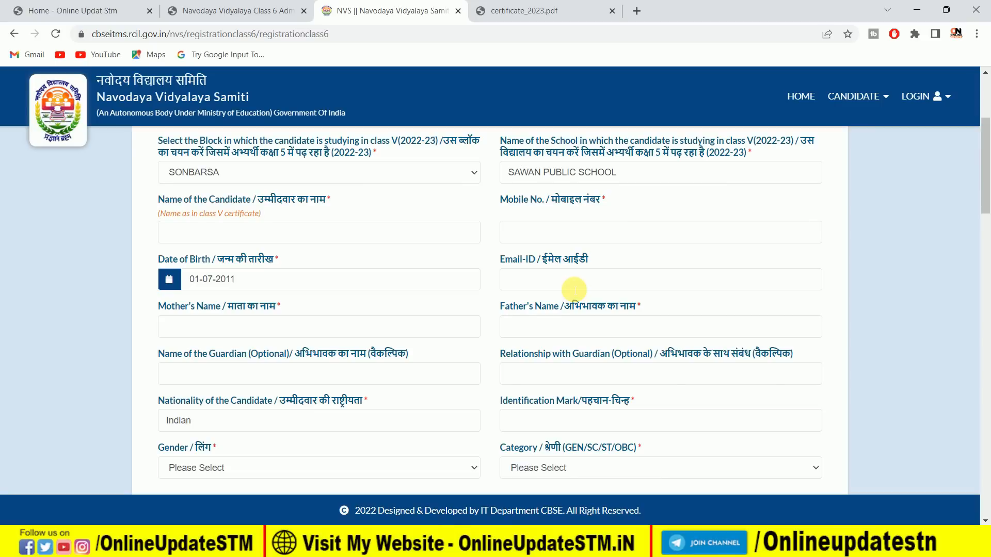
scroll(380, 336, down, 1)
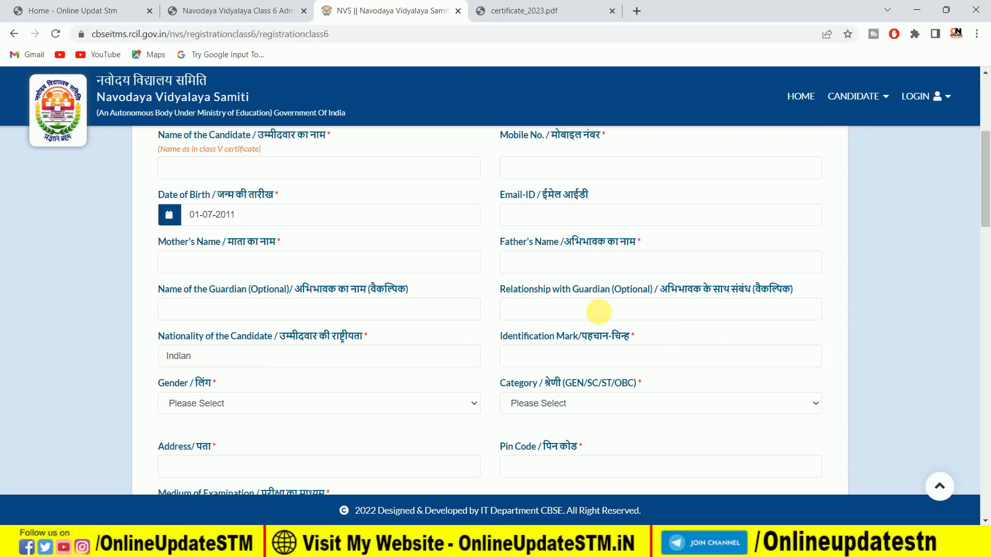
scroll(403, 336, down, 1)
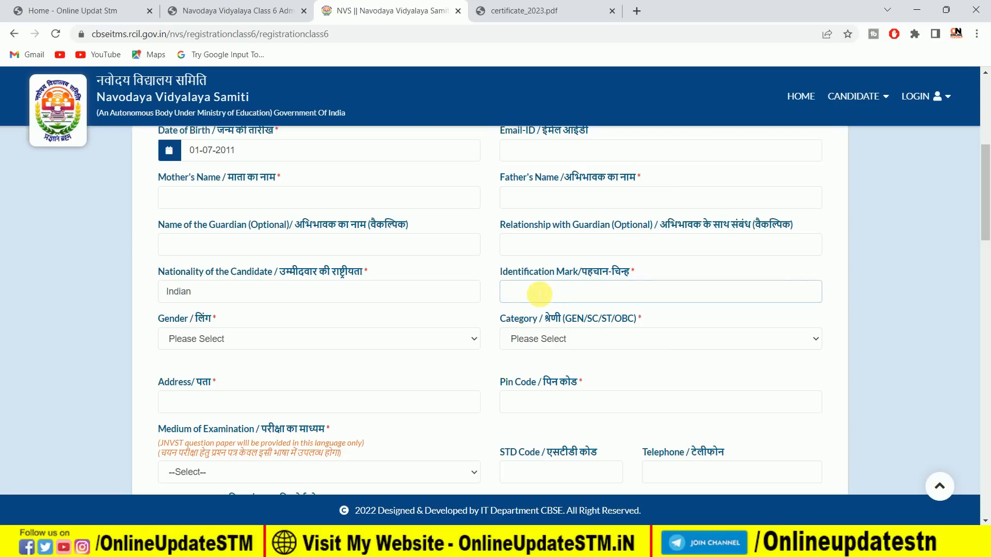
text(O MARK)
Set the candidate's gender to Male and the category to OBC.
click(358, 340)
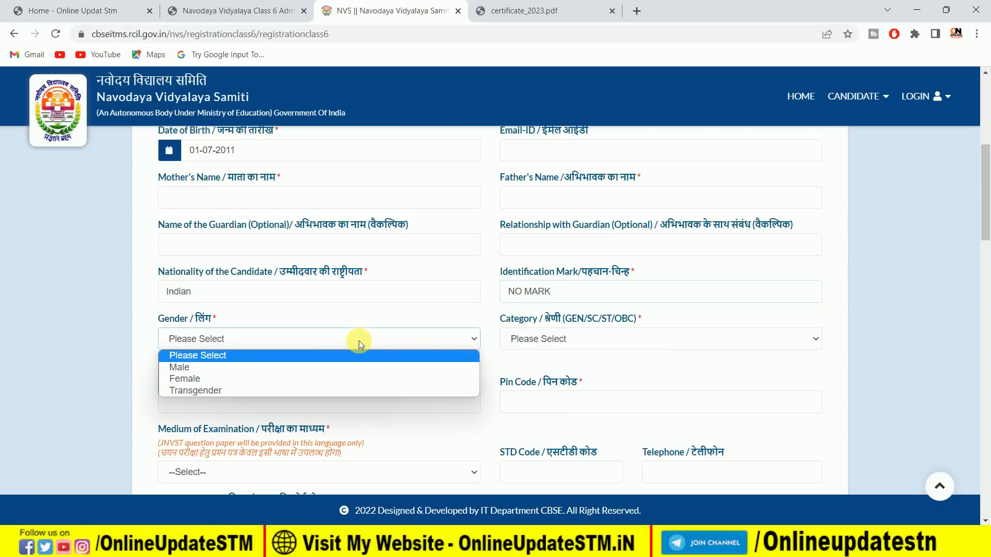
click(266, 366)
click(548, 338)
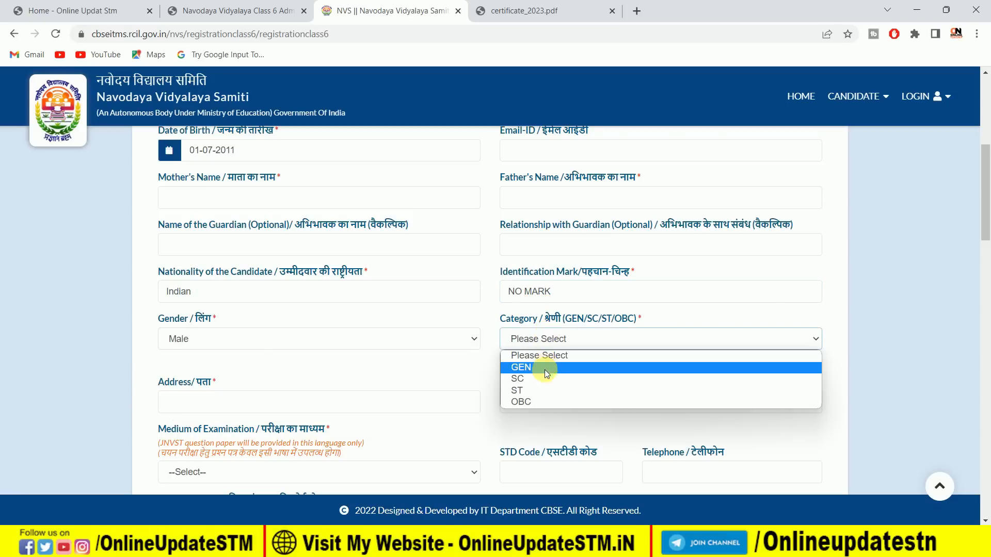
click(537, 403)
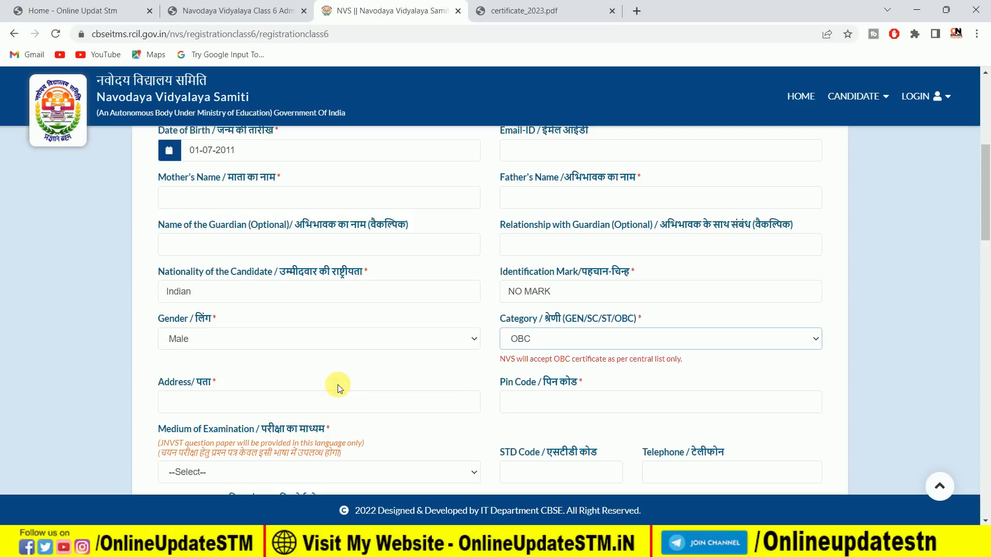
Fill in the candidate's address.
click(197, 408)
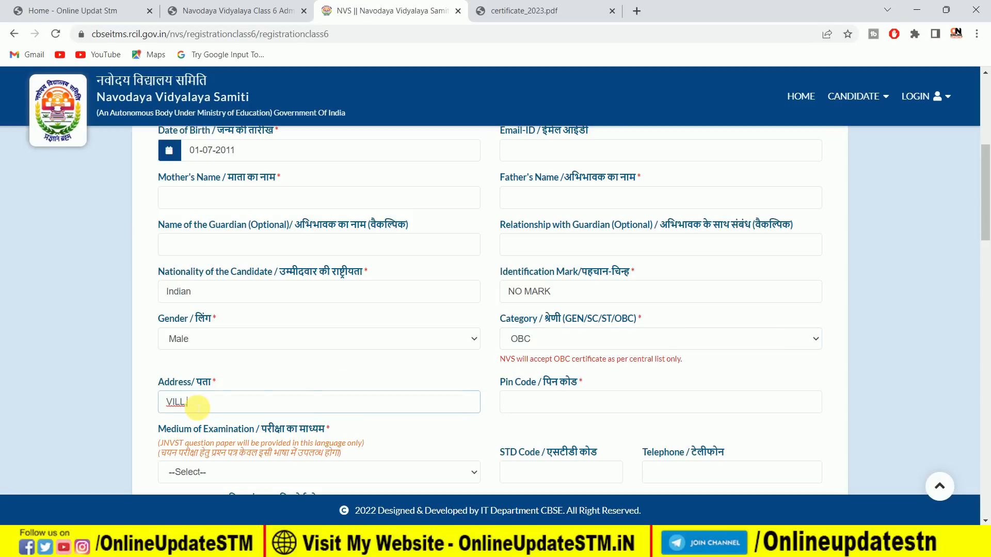
text(VILL.PO,PS)
Set the medium of examination to HINDI.
scroll(359, 381, down, 1)
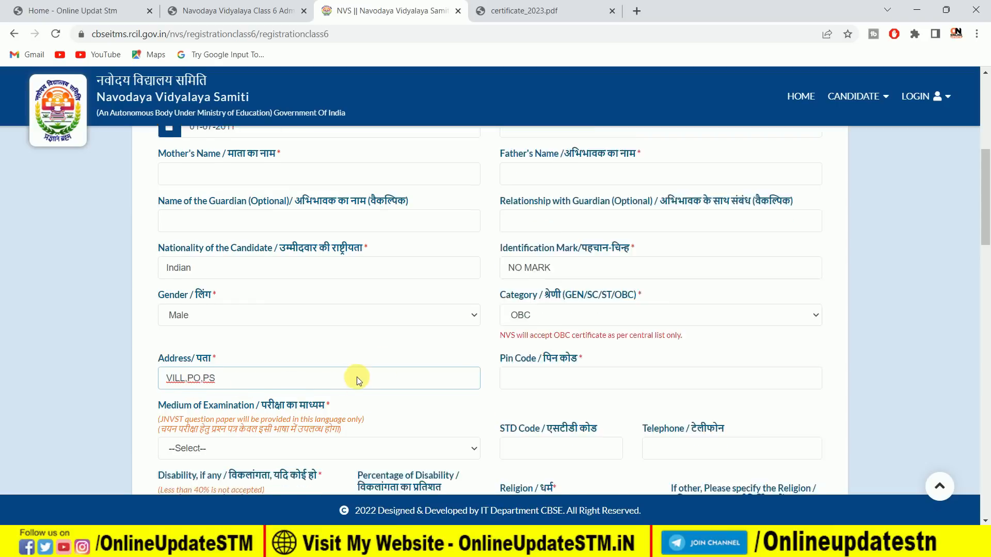
scroll(359, 381, down, 3)
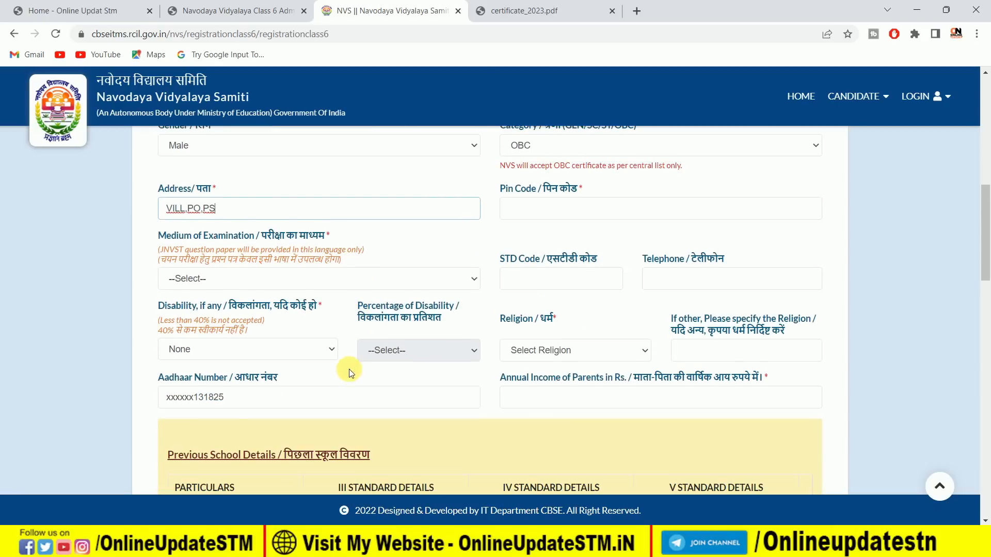
click(262, 282)
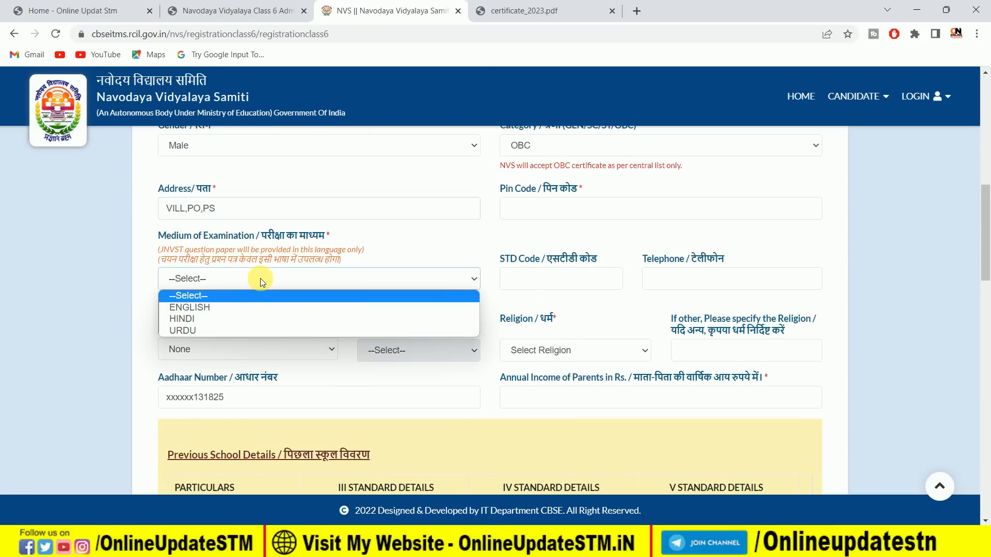
click(225, 319)
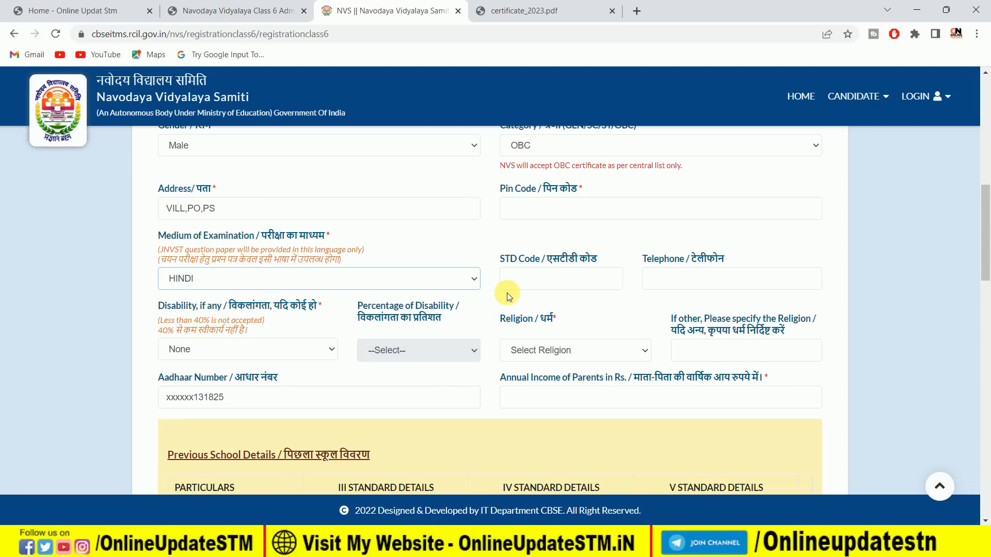
Choose None as the candidate's disability.
scroll(265, 290, down, 1)
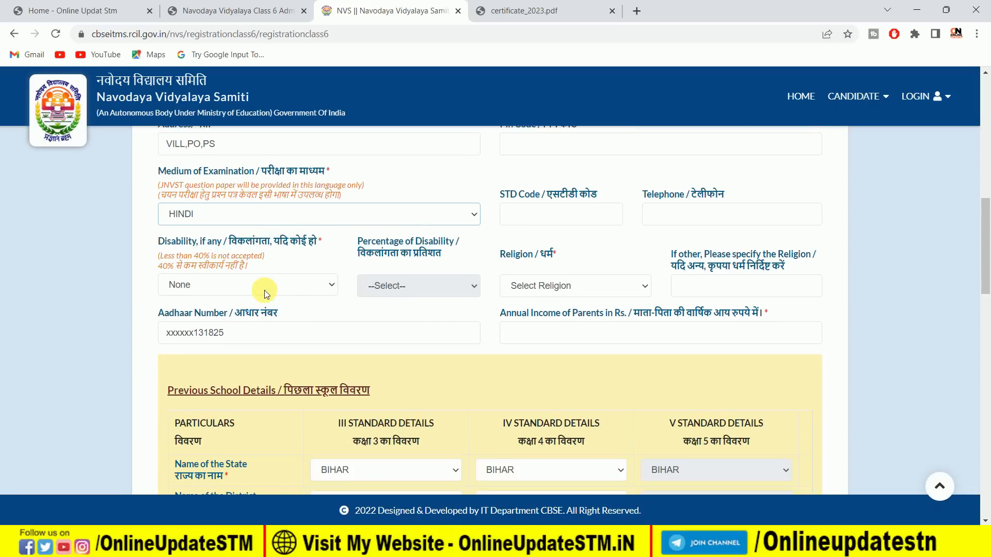
click(227, 286)
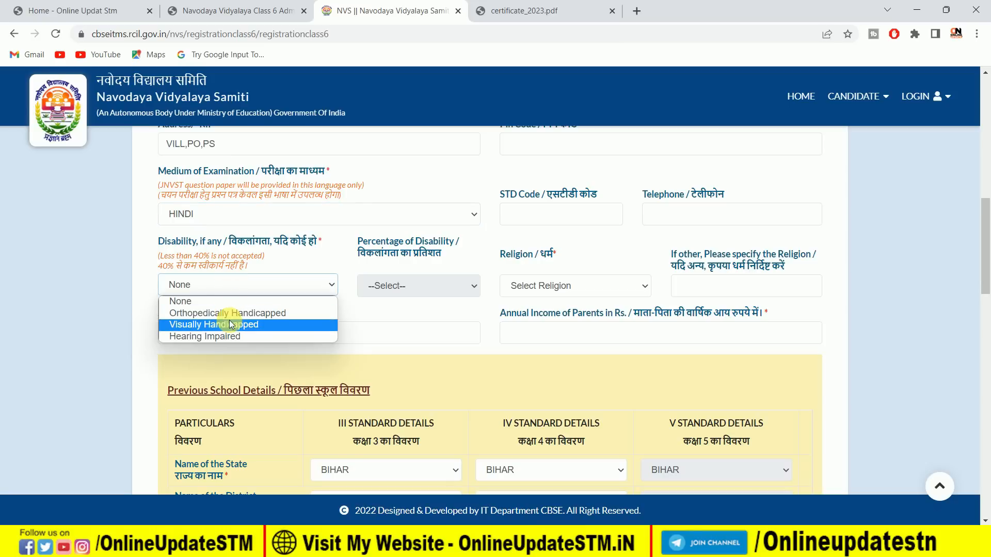
click(206, 299)
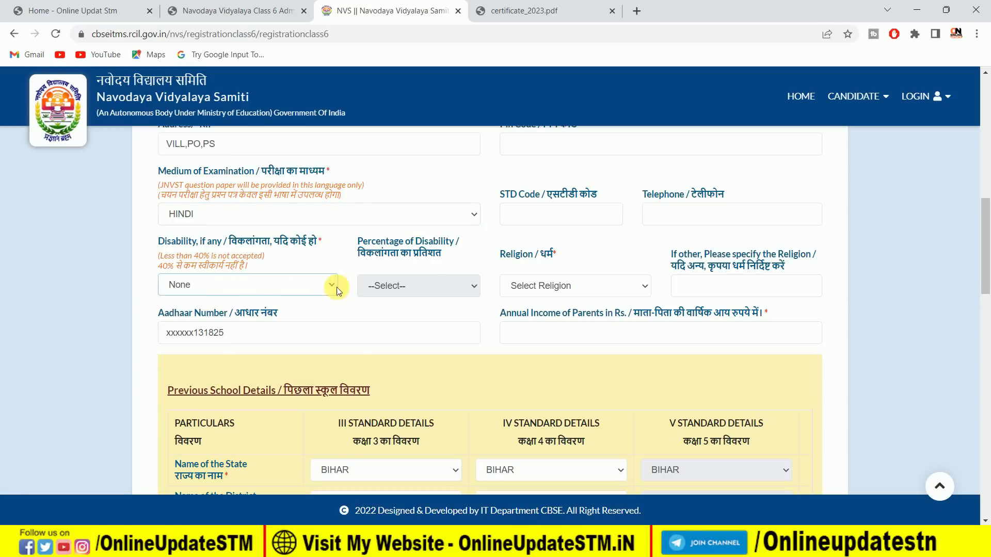
click(426, 283)
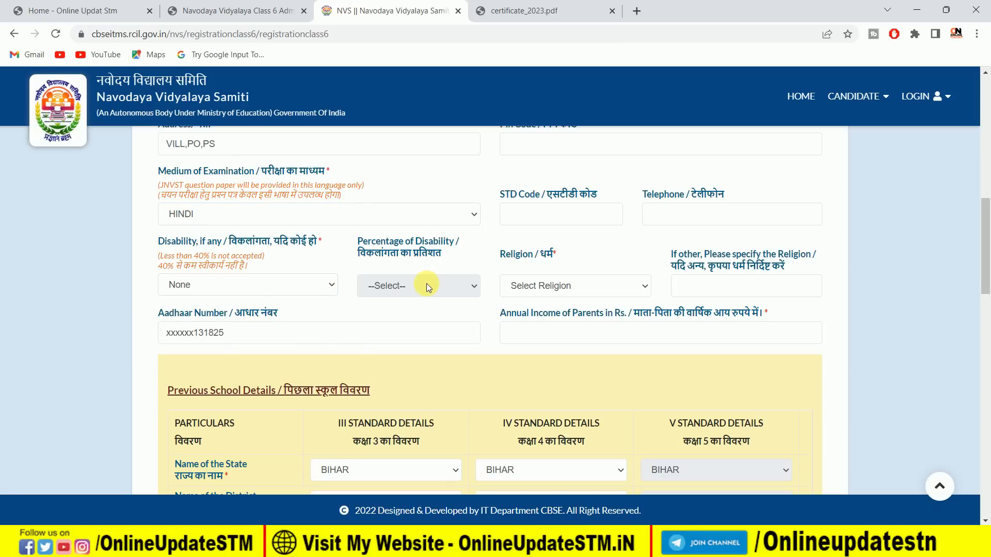
Set the religion to Hinduism and enter 120000 as the parents' annual income.
click(535, 290)
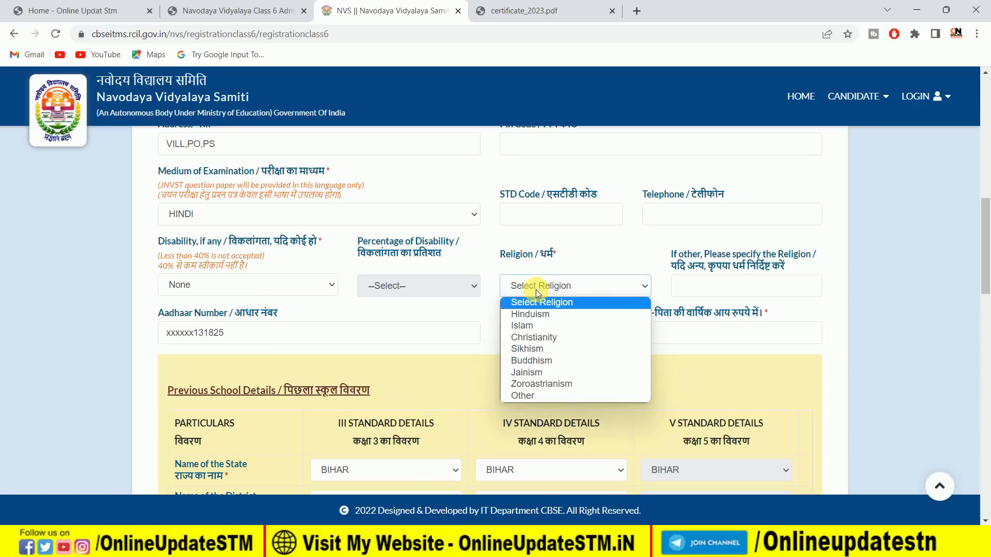
click(546, 318)
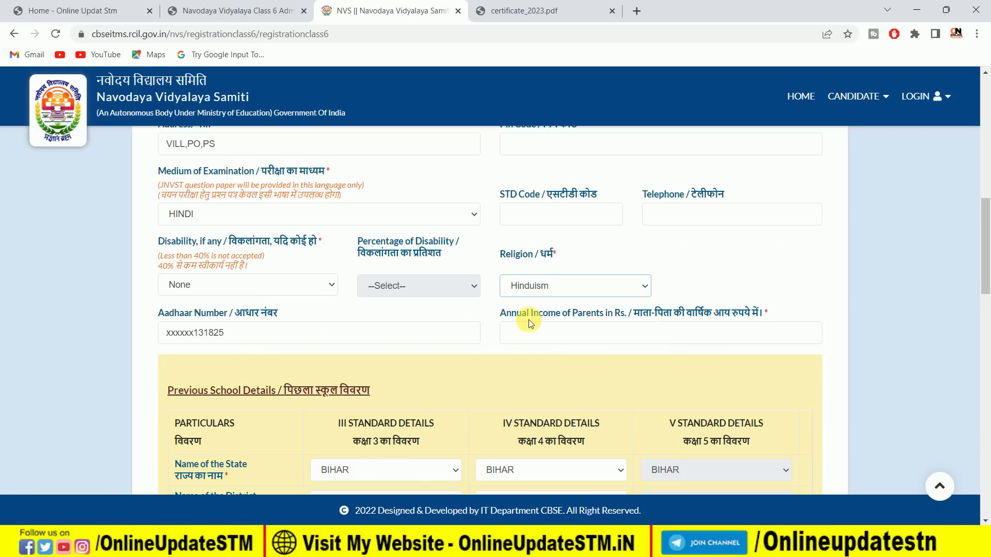
click(586, 334)
text(120000)
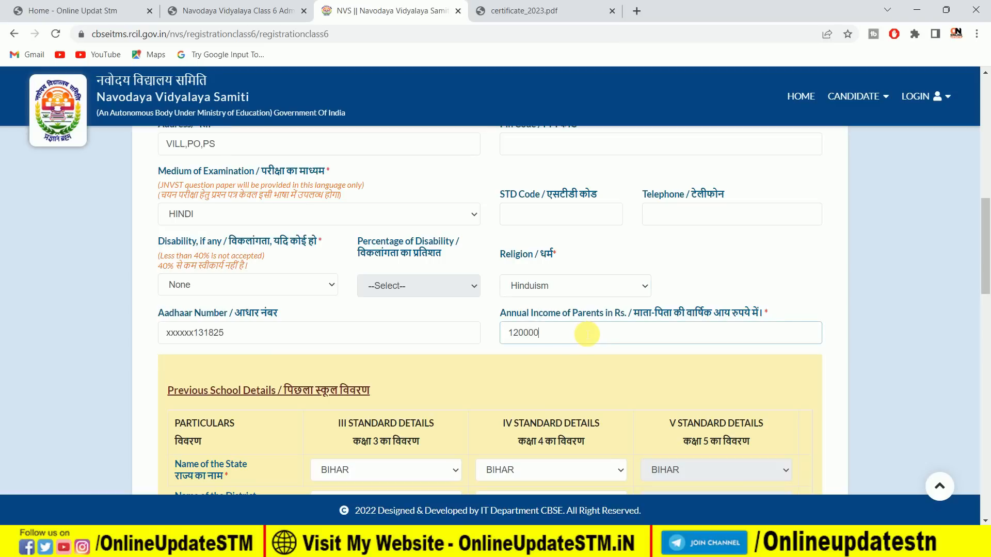
Enter DOSTIA as the village and SAWAN PUBLIC SCHOOL as the school in the III standard details.
scroll(505, 355, down, 4)
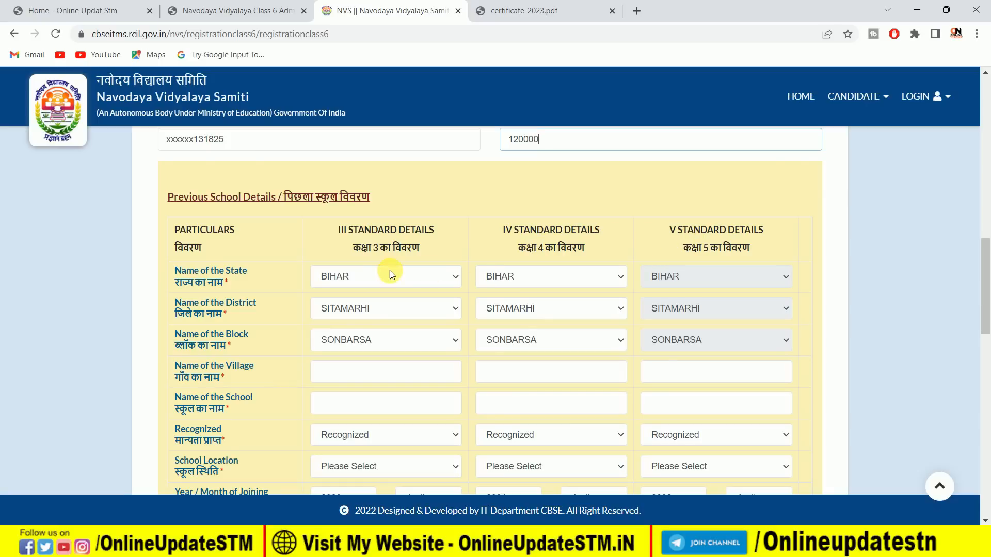
scroll(389, 272, down, 1)
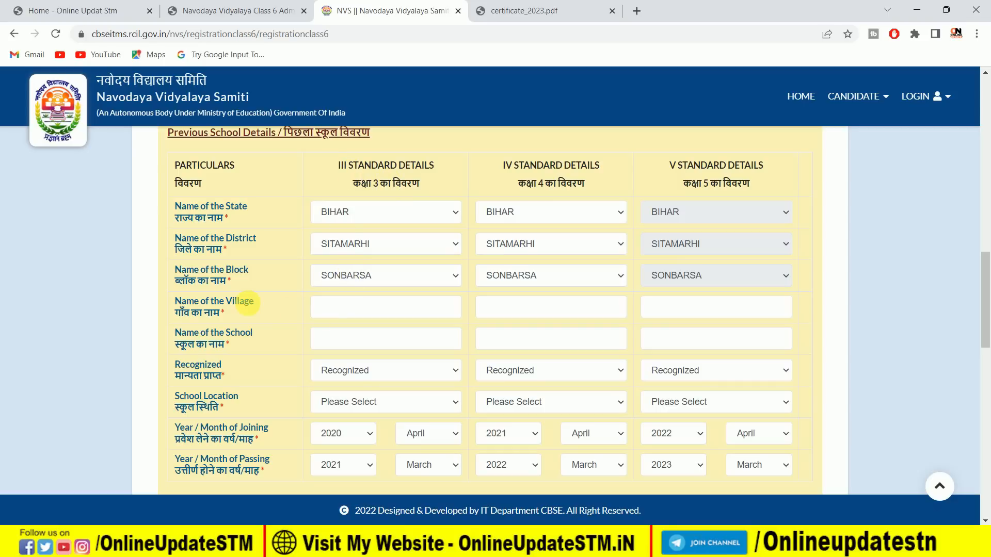
click(349, 310)
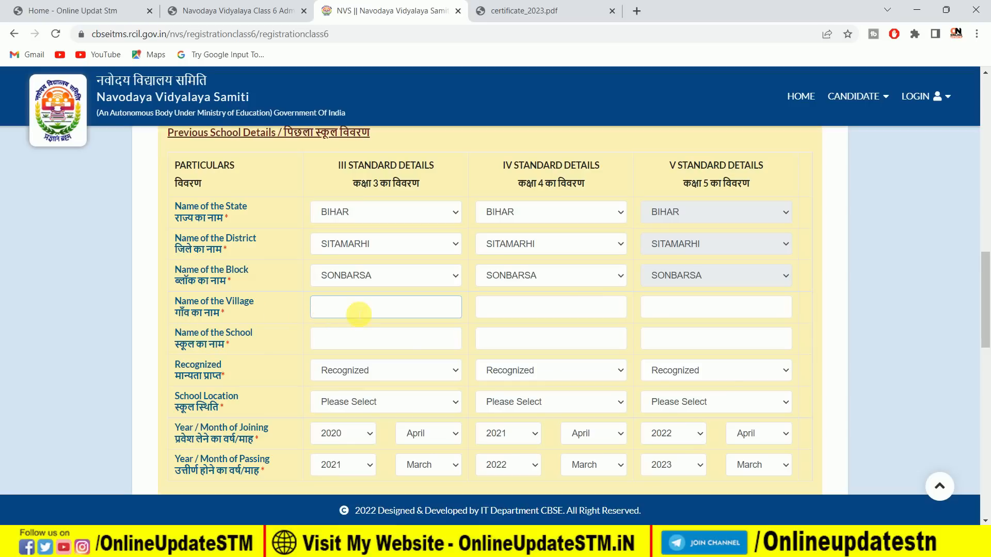
click(349, 344)
text(SAWAN PUBLIC SCHOOL)
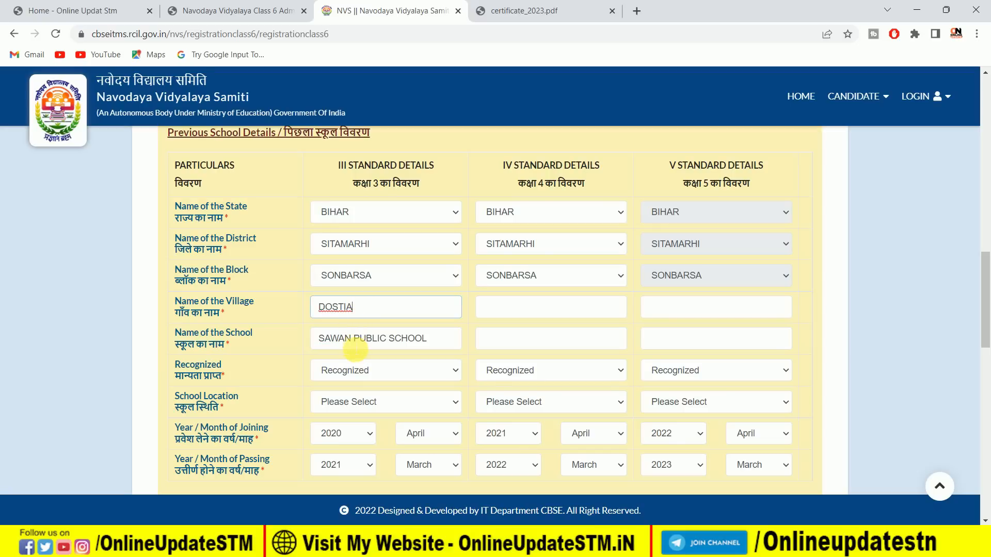
Mark the III standard school as Recognized and set its location to Rural.
scroll(351, 330, down, 1)
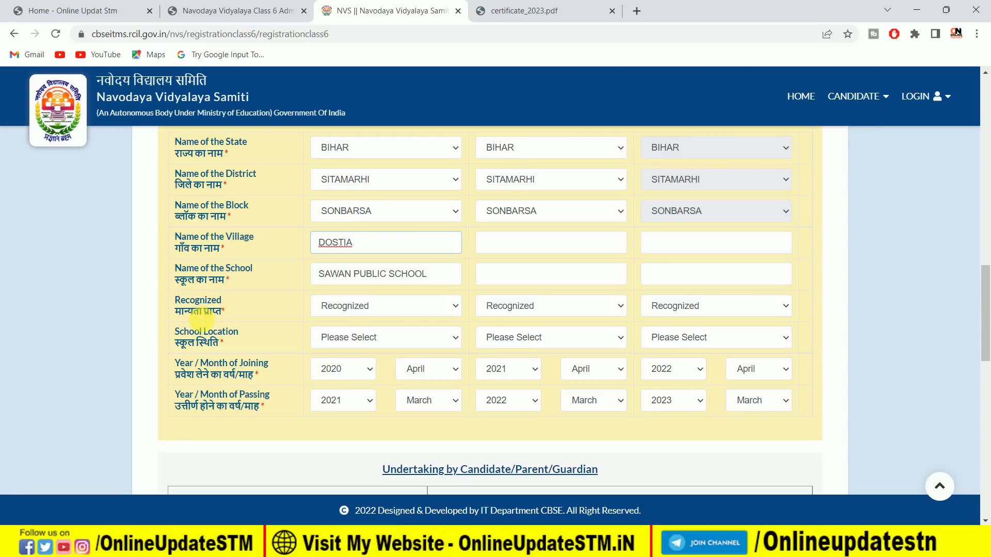
click(349, 310)
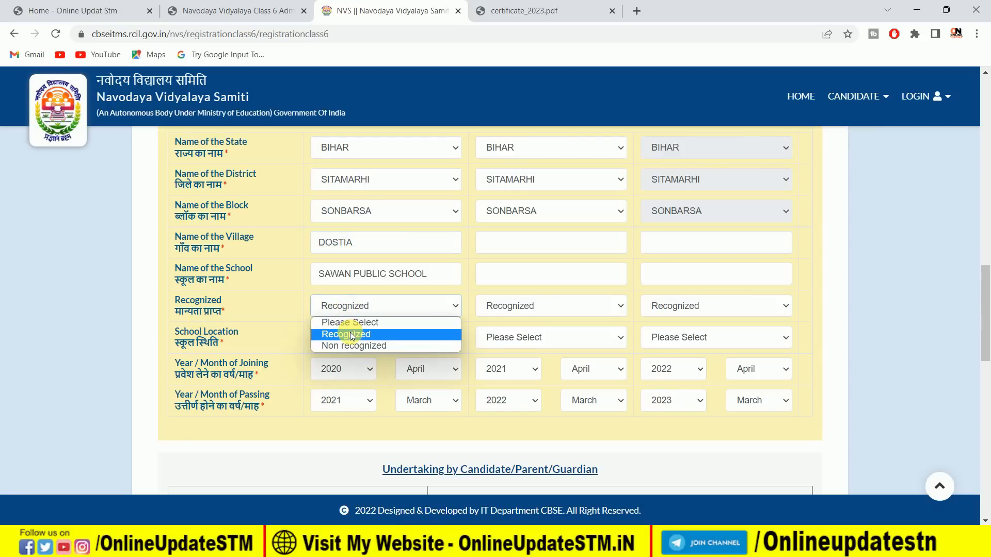
click(350, 334)
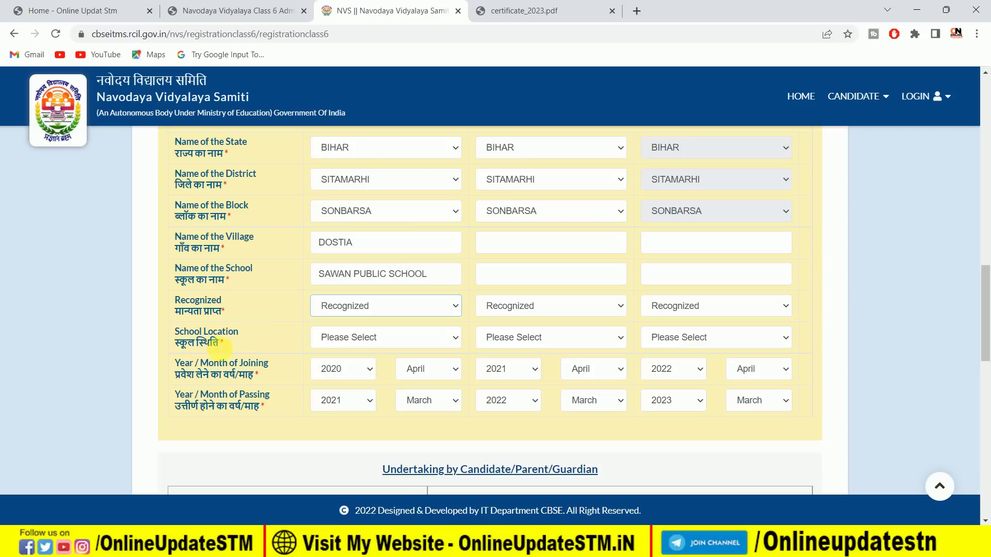
click(343, 336)
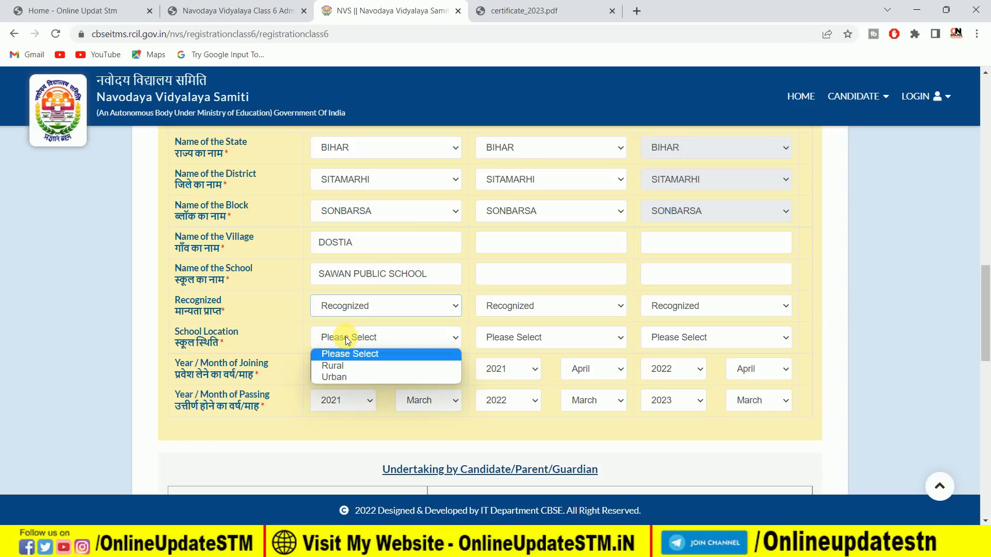
click(359, 367)
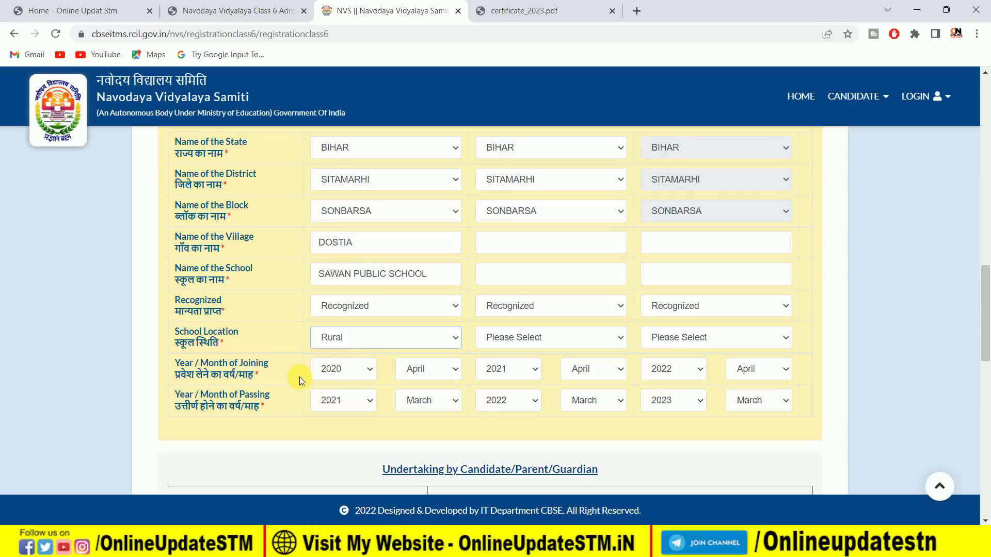
Set the III standard year and month of joining to 2019, May.
click(318, 372)
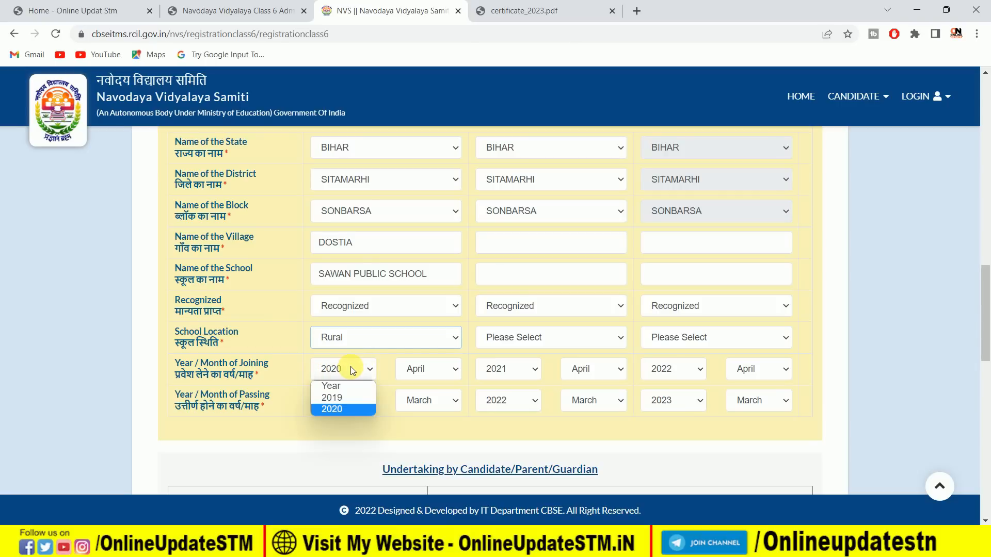
click(340, 399)
click(420, 367)
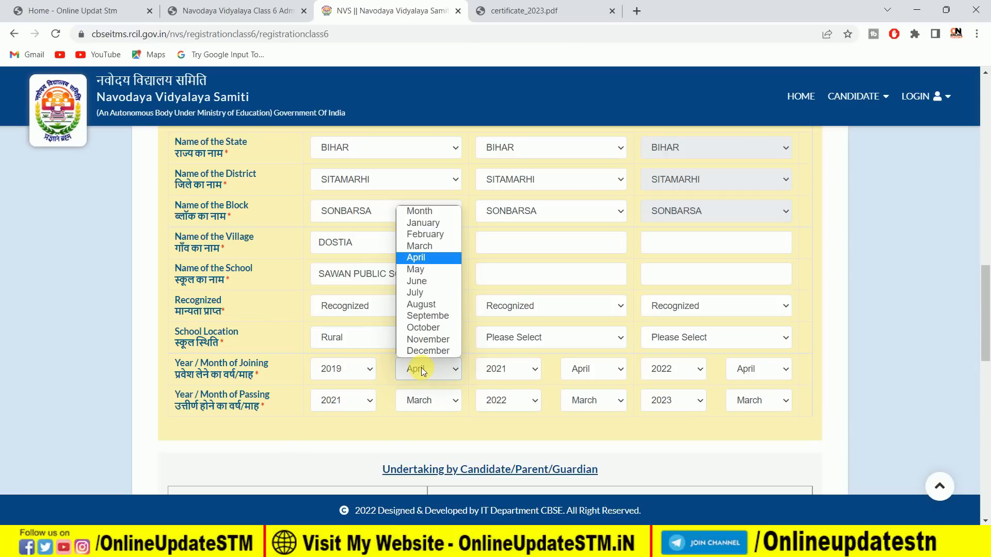
click(432, 274)
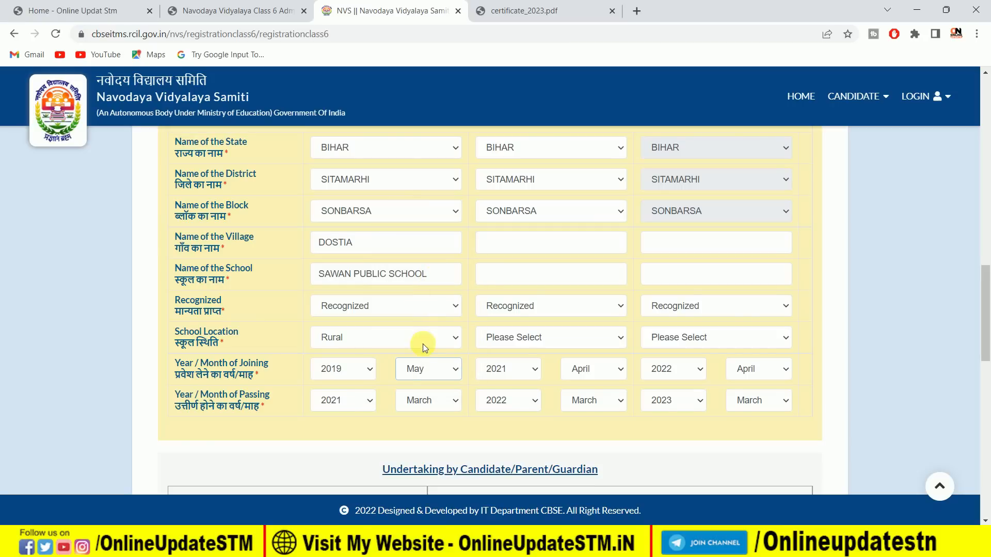
Set the III standard year and month of passing to 2020, June.
click(342, 398)
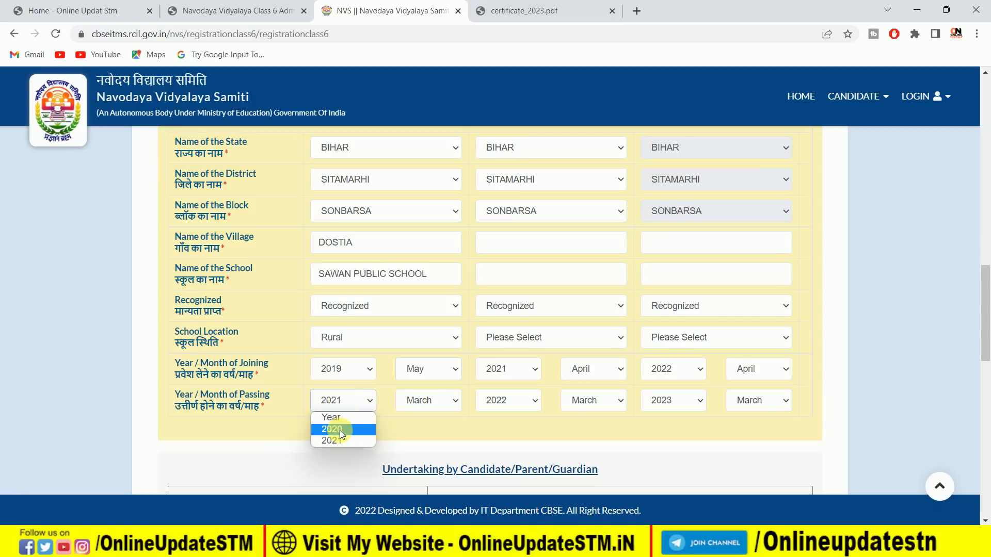
click(339, 429)
click(439, 401)
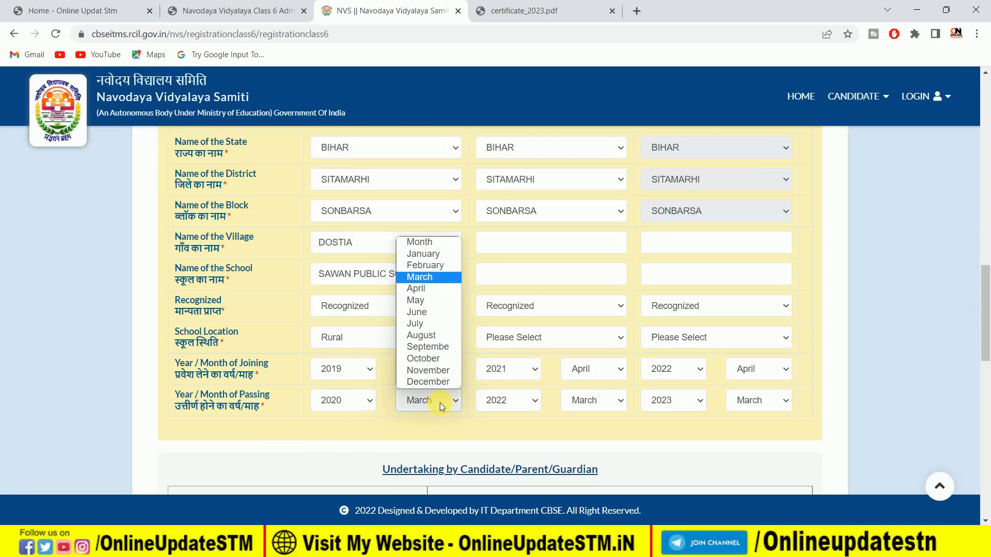
click(426, 312)
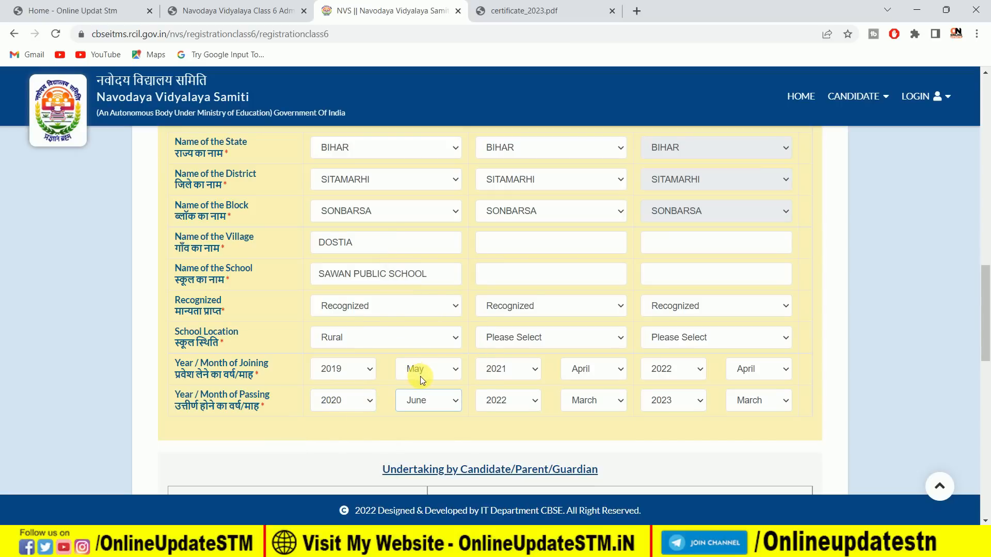
Examine the IV and V standard columns, the undertaking, and the upload requirements for the photo, signatures and study certificate.
scroll(421, 377, up, 3)
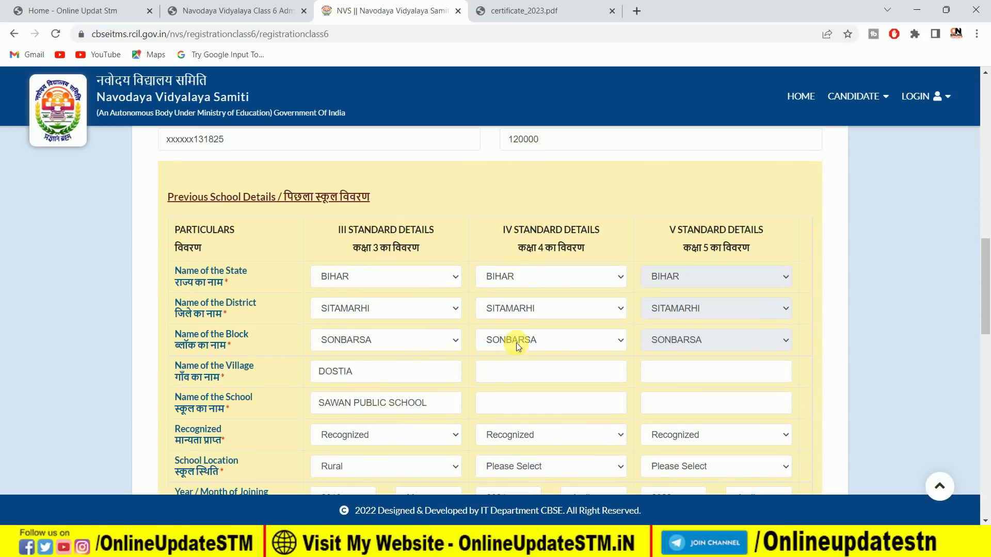
scroll(508, 397, down, 2)
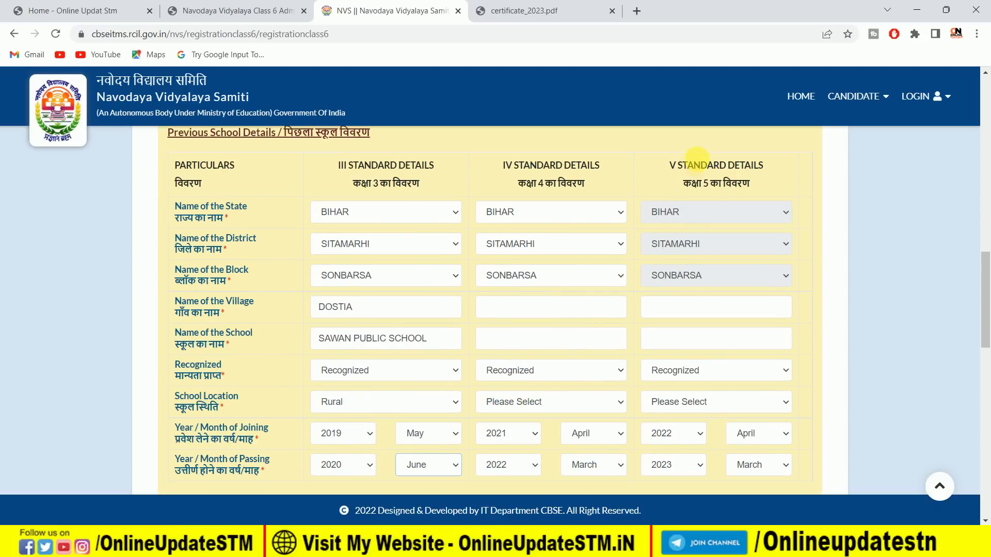
scroll(708, 431, down, 5)
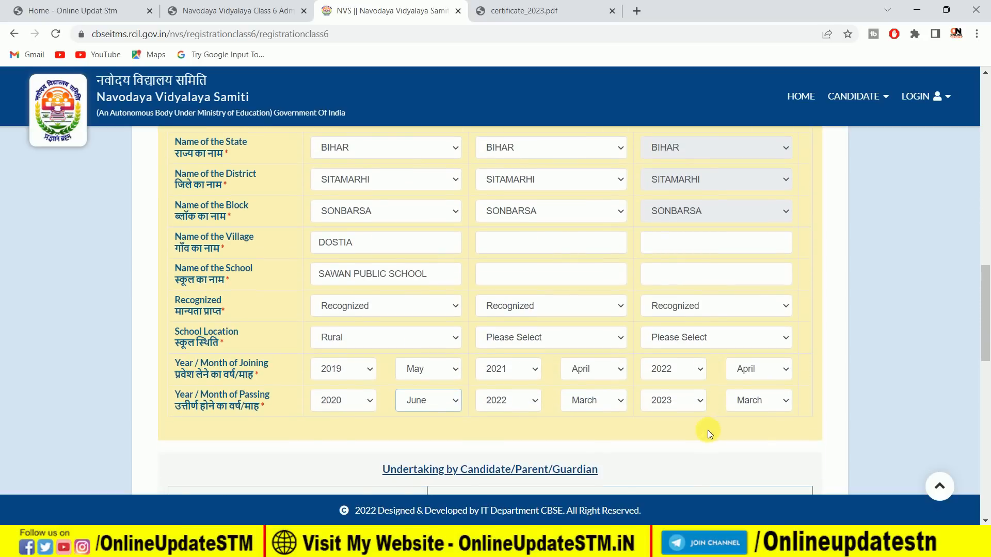
scroll(709, 431, down, 1)
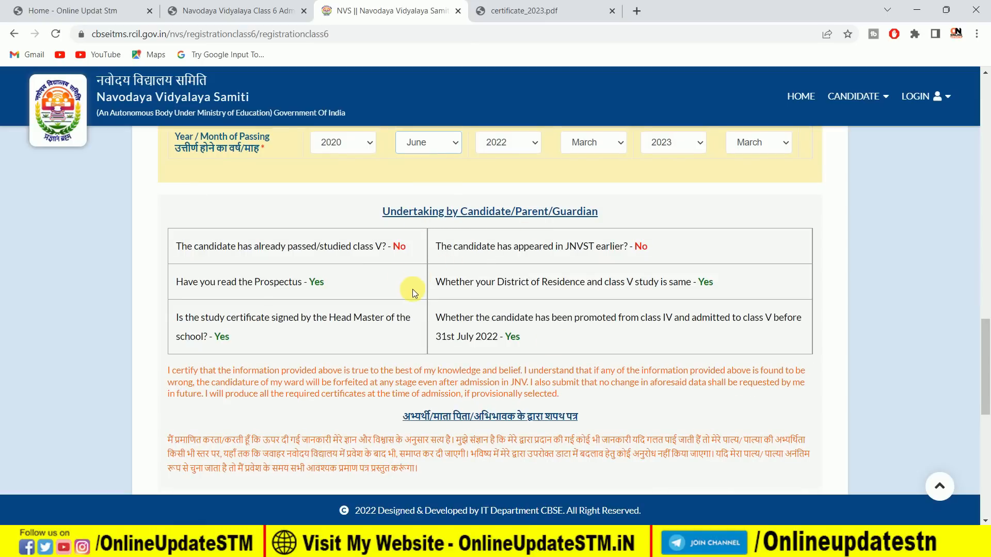
scroll(436, 290, down, 3)
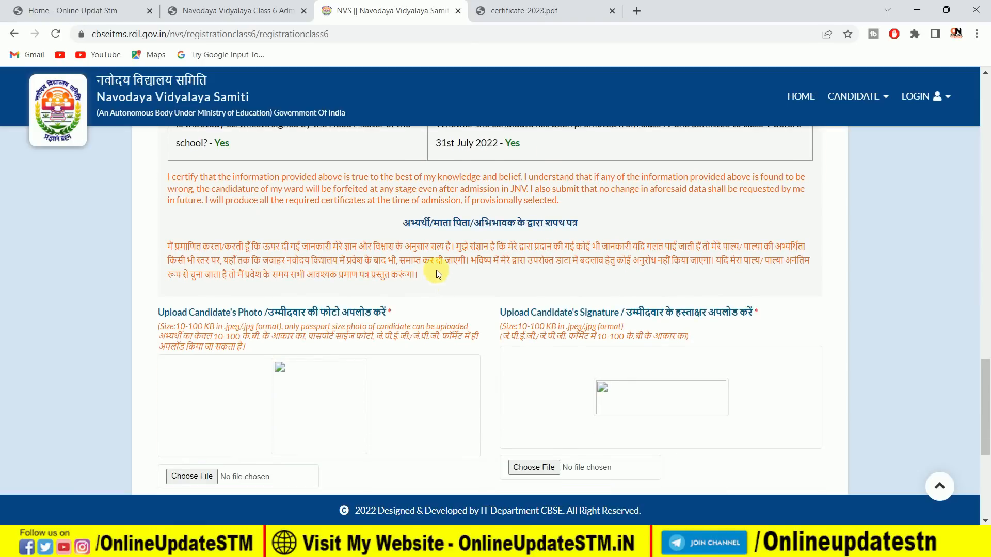
scroll(438, 230, down, 1)
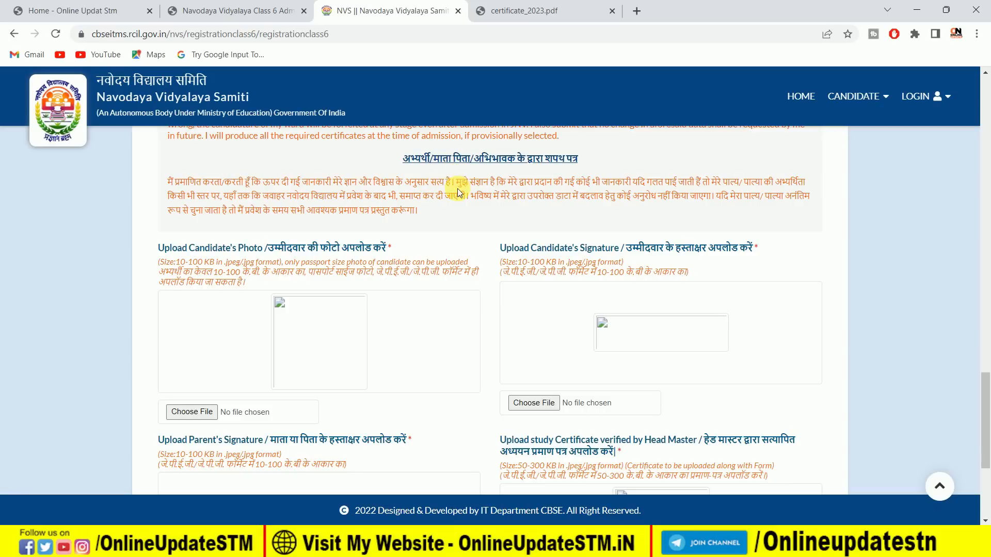
scroll(422, 212, down, 1)
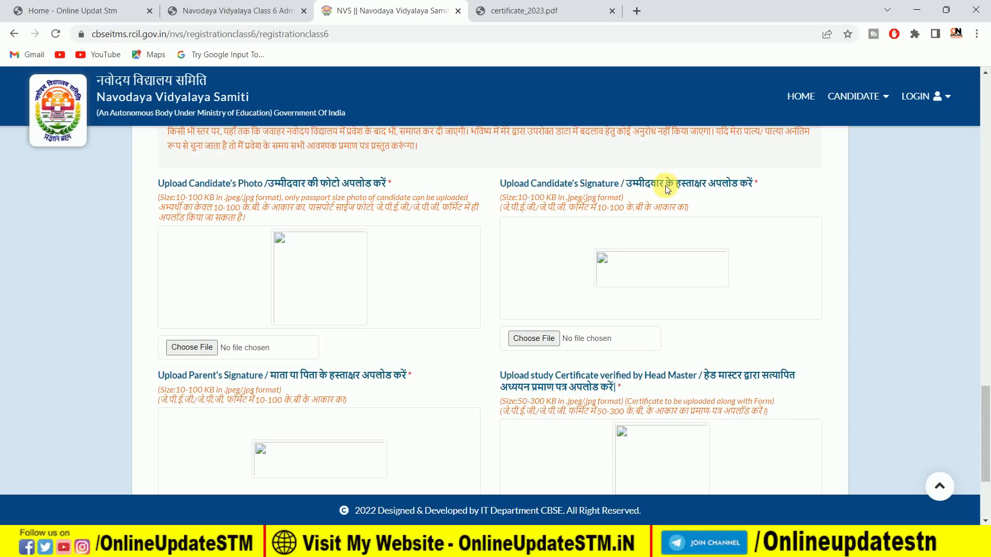
scroll(523, 318, down, 1)
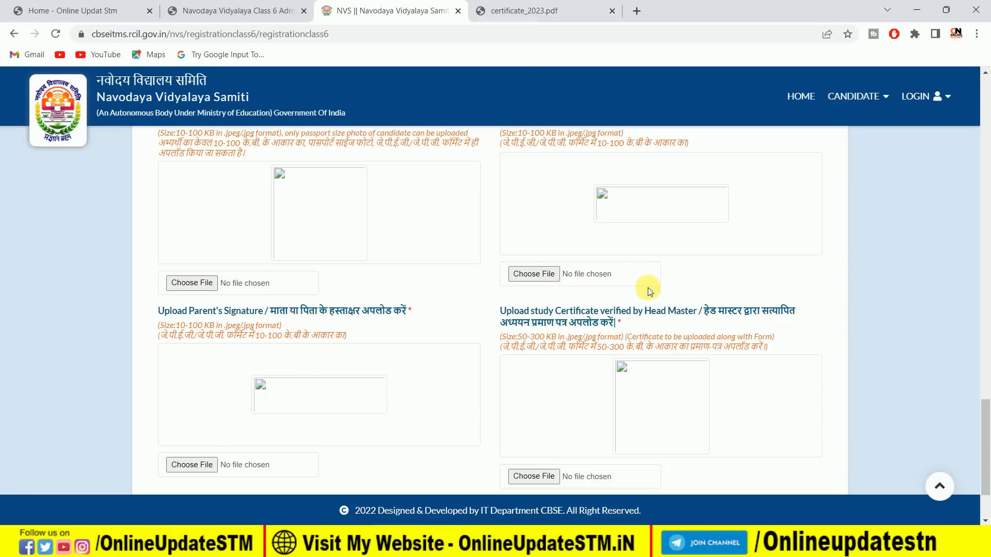
Open the downloadable certificate format from the admission article's important links, and return to the application form.
click(269, 12)
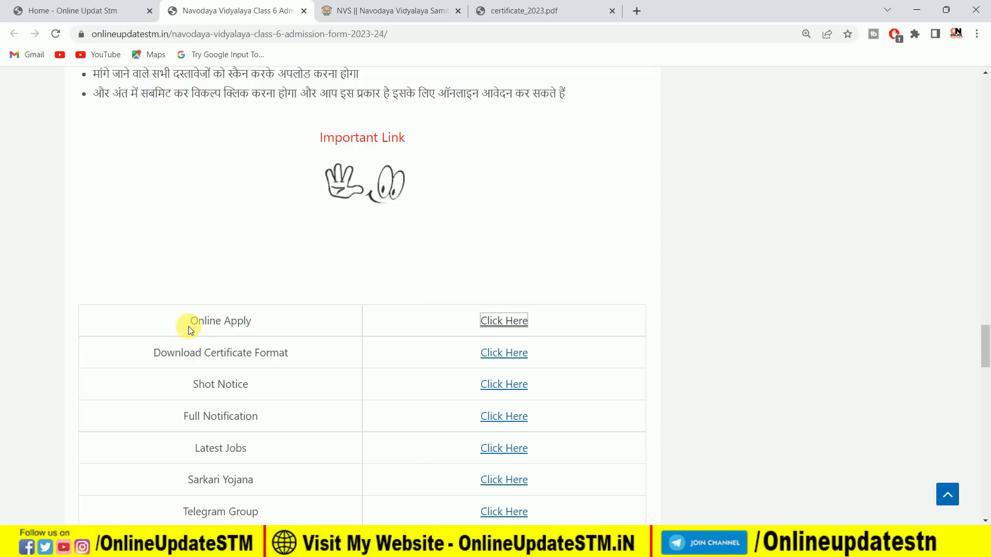
click(506, 355)
click(529, 7)
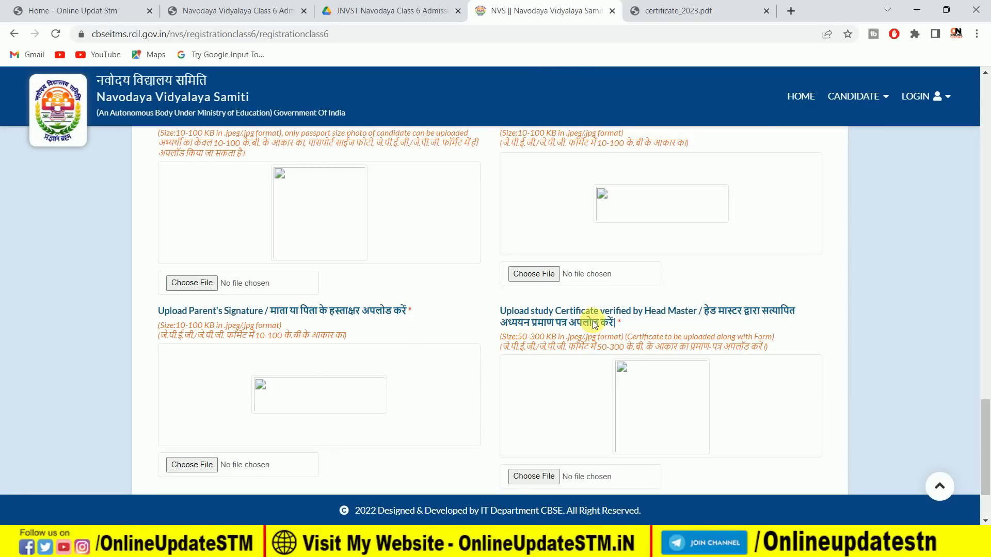
Examine the blank study certificate PDF in Google Drive at a larger size, from the candidate fields to the Class III to V table.
click(386, 10)
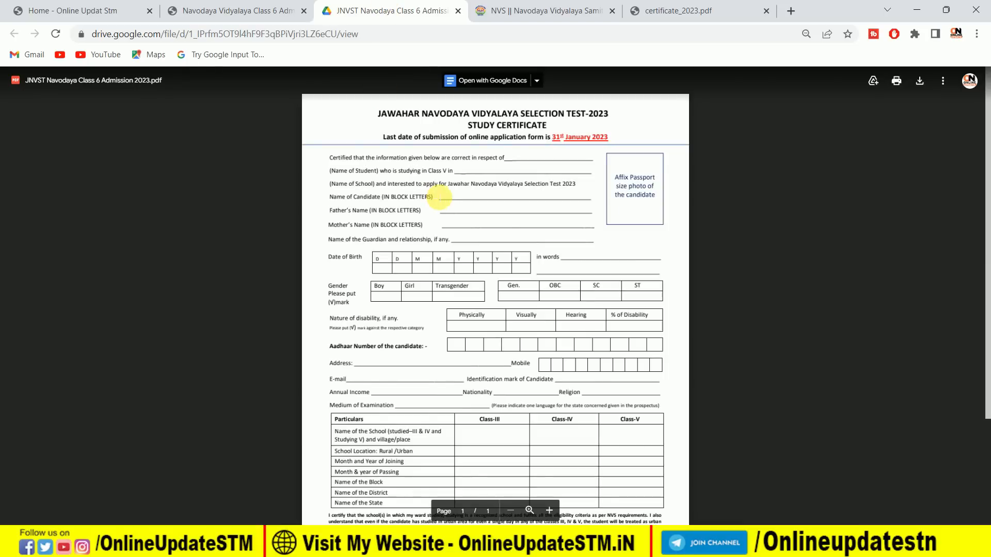
click(549, 511)
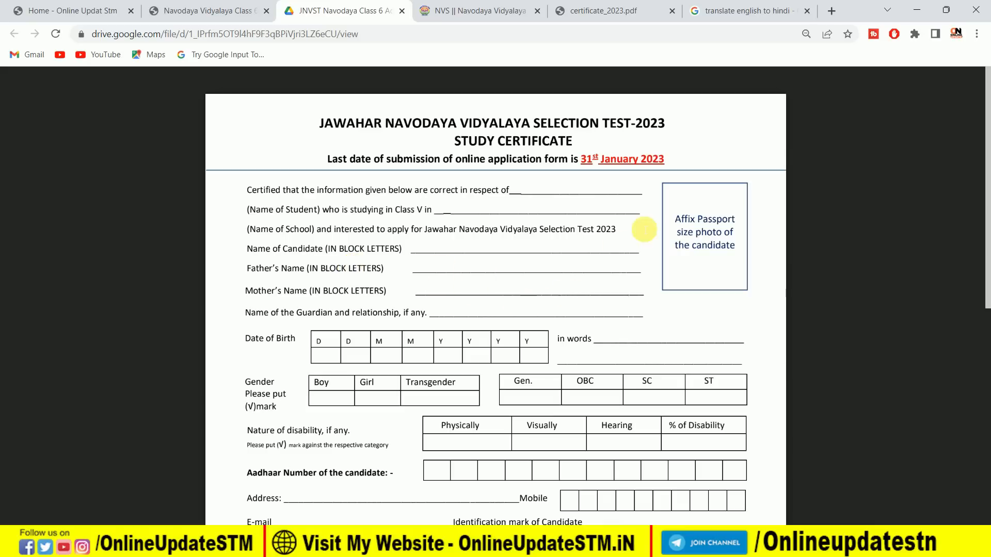
scroll(583, 304, down, 3)
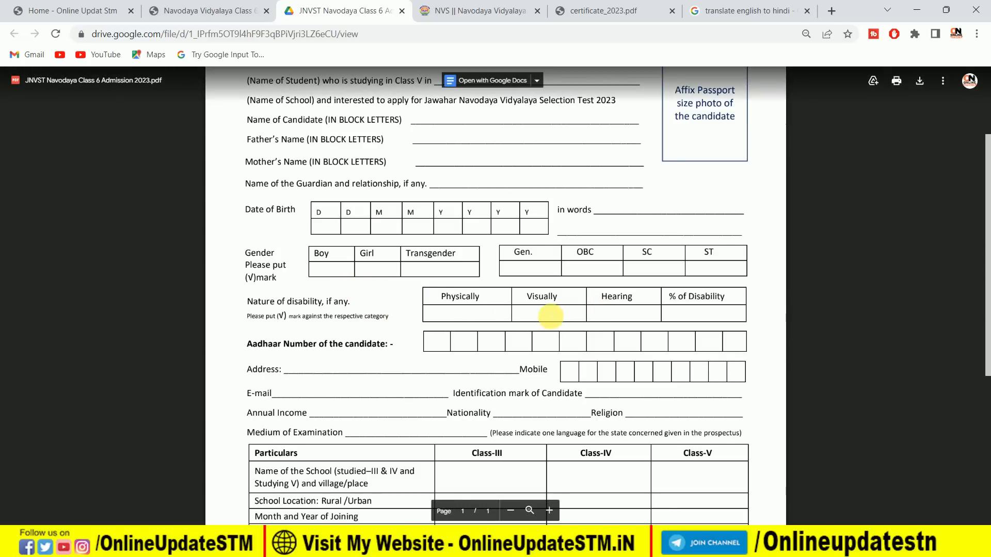
scroll(365, 320, down, 3)
scroll(358, 331, down, 1)
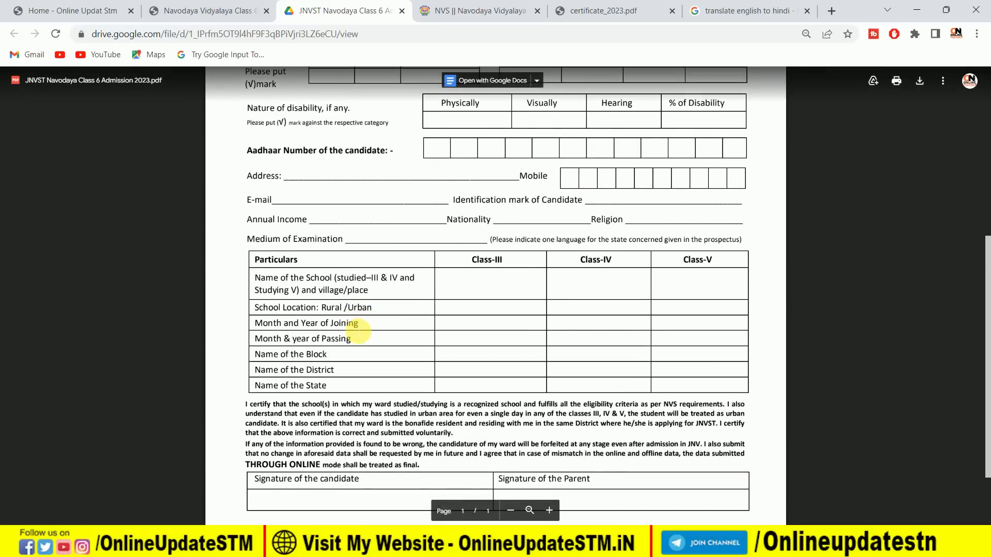